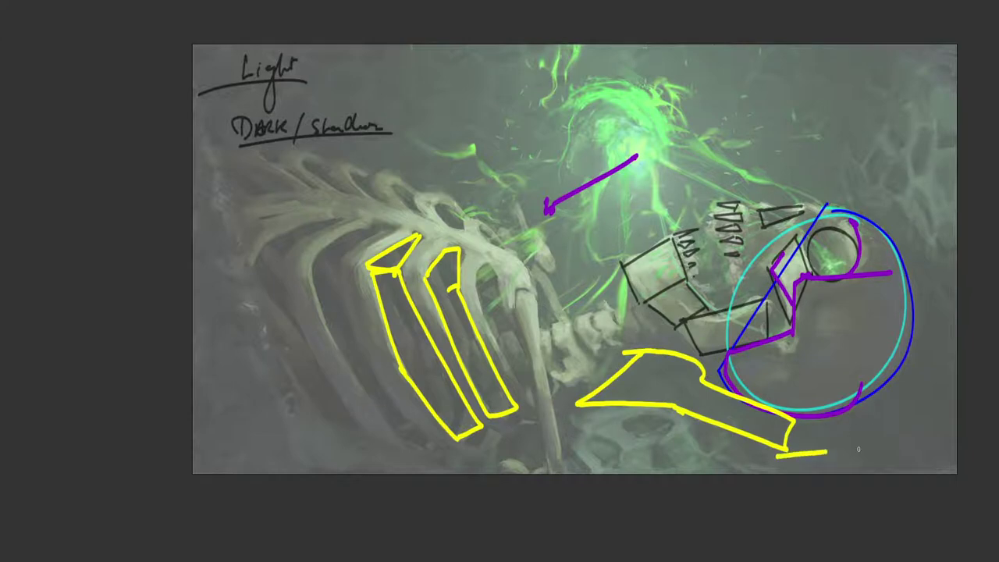
Step: Draw yellow construction strokes around the skull circle's right side and along the bottom right edge
left_click_drag(958, 298, 917, 228)
left_click_drag(909, 301, 805, 416)
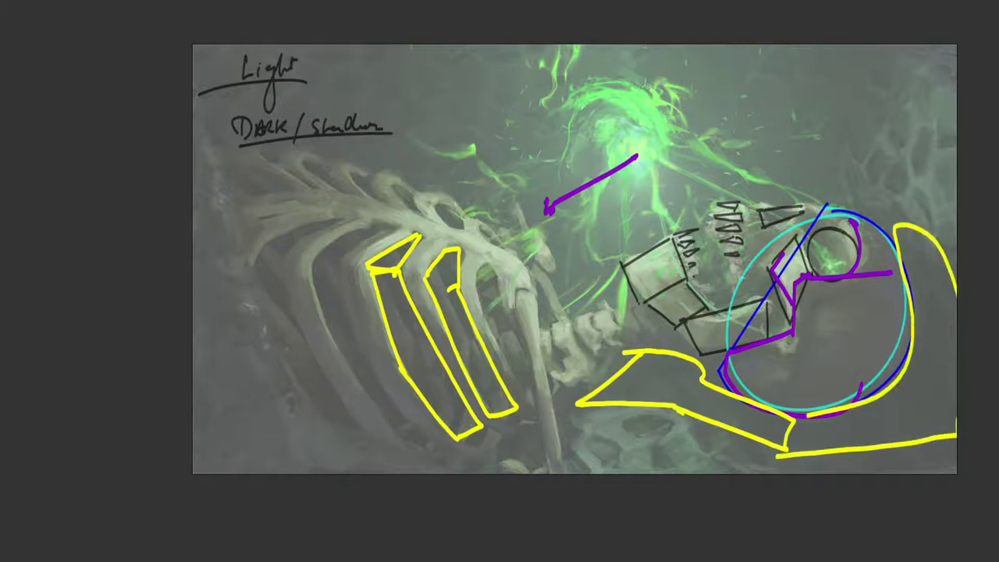
left_click_drag(752, 460, 888, 477)
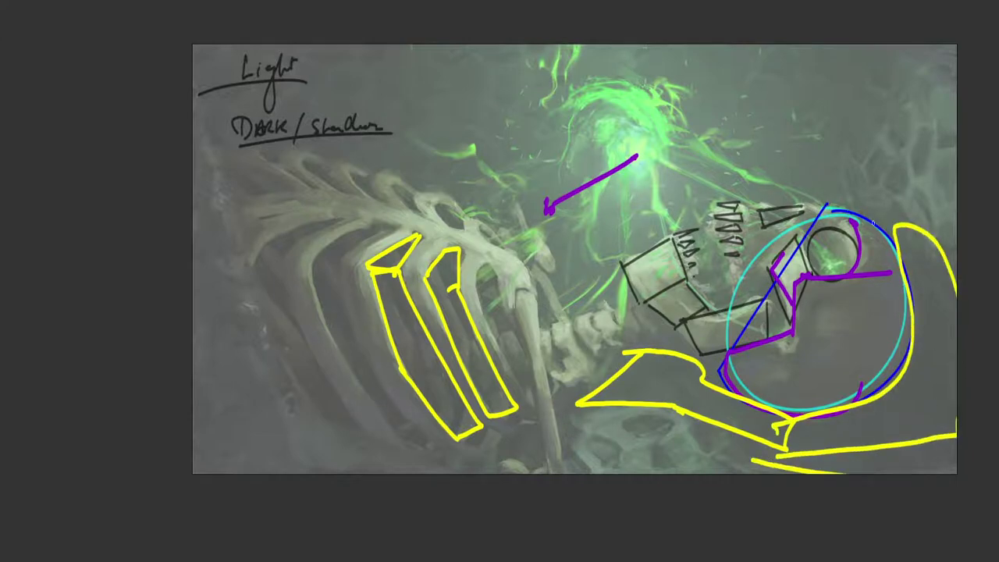
left_click_drag(851, 211, 960, 260)
left_click_drag(869, 216, 916, 298)
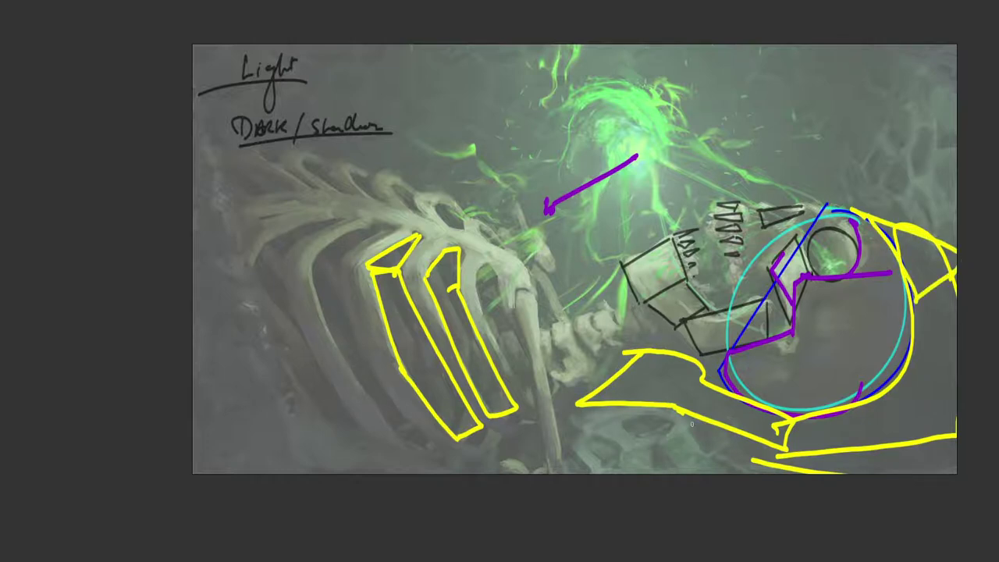
Step: Hide Layer 2 and Layer 3 and add a new empty layer for sketching in full screen
key("f")
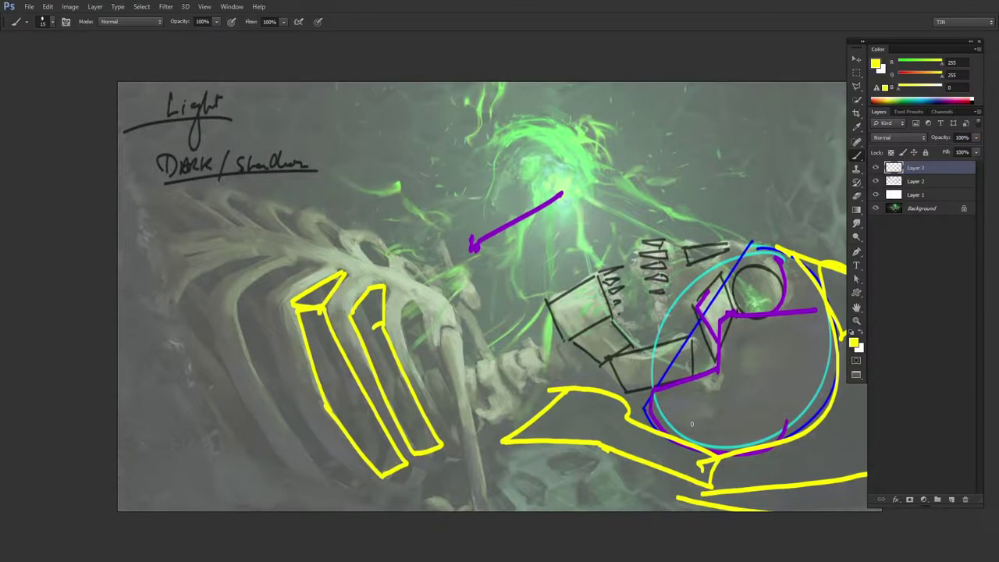
left_click(876, 168)
left_click(876, 181)
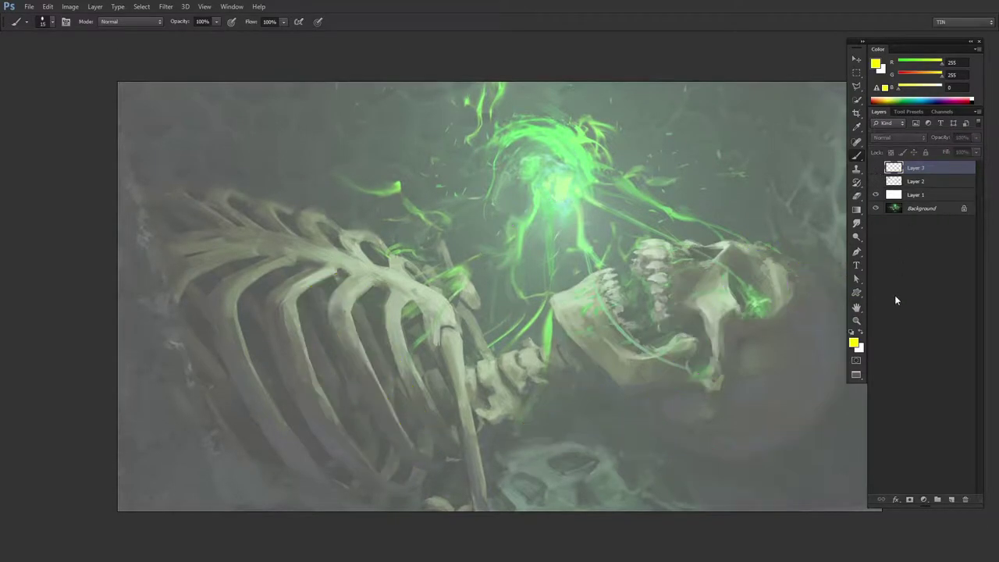
left_click(950, 500)
key("f")
Step: Sketch a yellow skull circle at the upper right, erasing bits of its left side and triangle tip
mouse_move(768, 167)
left_mouse_down()
mouse_move(825, 151)
mouse_move(833, 181)
mouse_move(800, 202)
left_mouse_up()
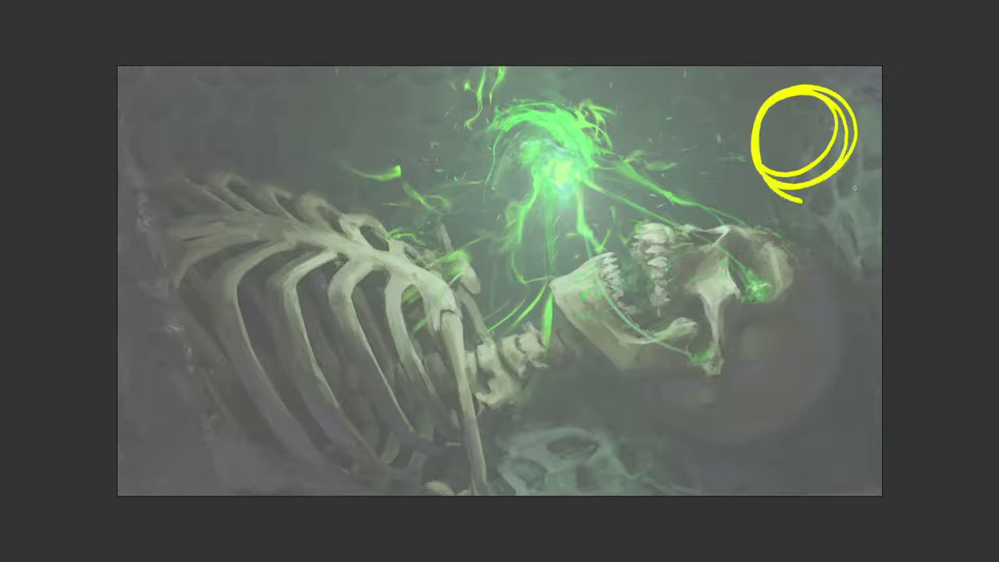
key("ctrl+z")
left_click_drag(843, 114, 823, 100)
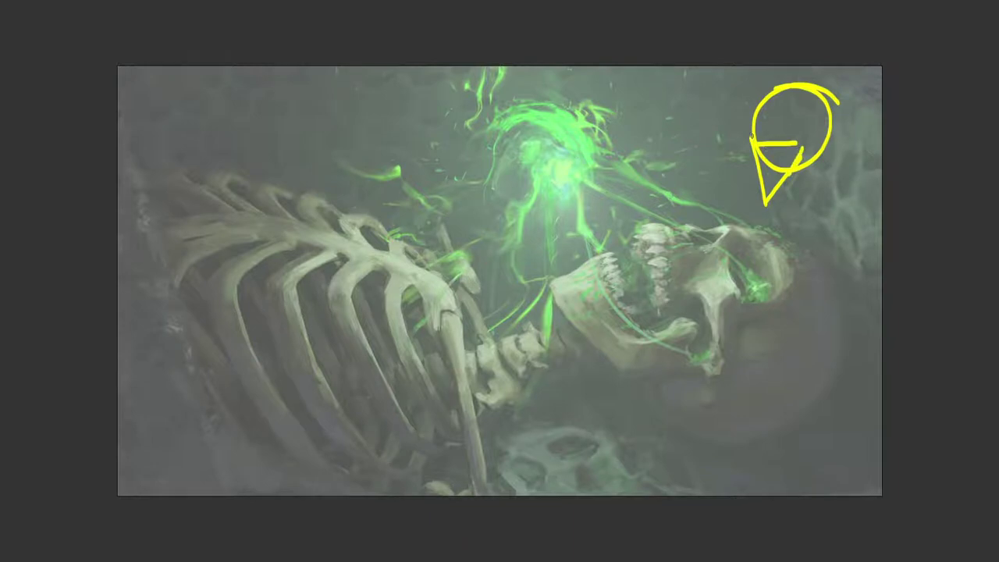
left_click_drag(741, 161, 748, 146)
left_click_drag(752, 205, 768, 201)
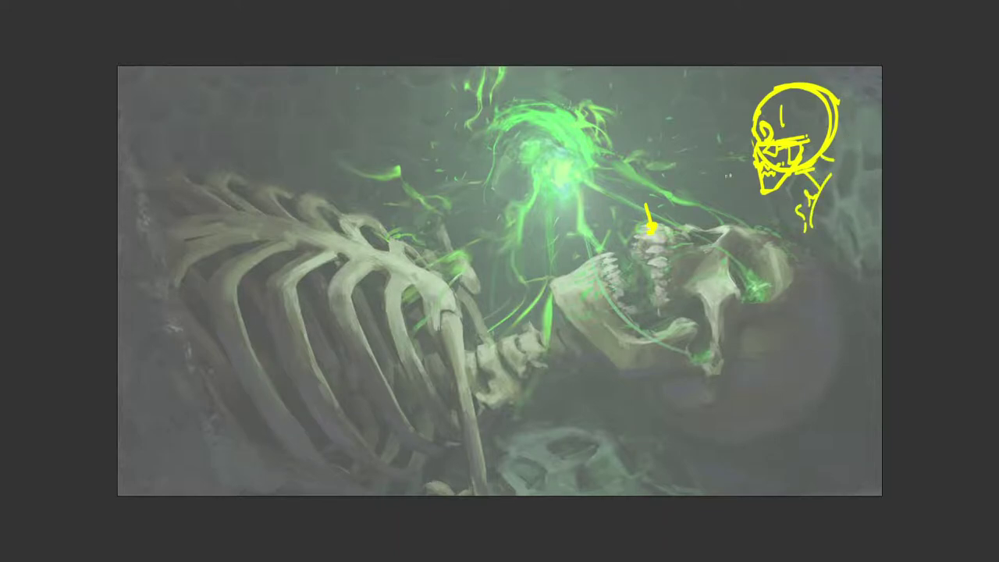
Step: Add a yellow zigzag, a long arc and an S-curve, then shift the sketch down and left
left_click_drag(734, 165, 641, 88)
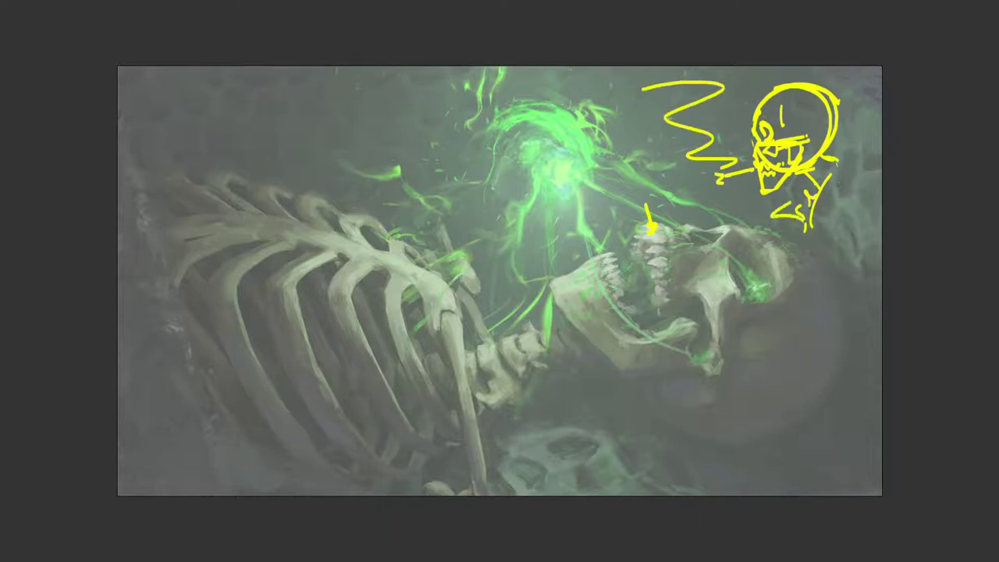
left_click_drag(862, 167, 833, 288)
left_click_drag(806, 251, 816, 261)
mouse_move(759, 248)
left_mouse_down()
mouse_move(816, 316)
mouse_move(794, 452)
left_mouse_up()
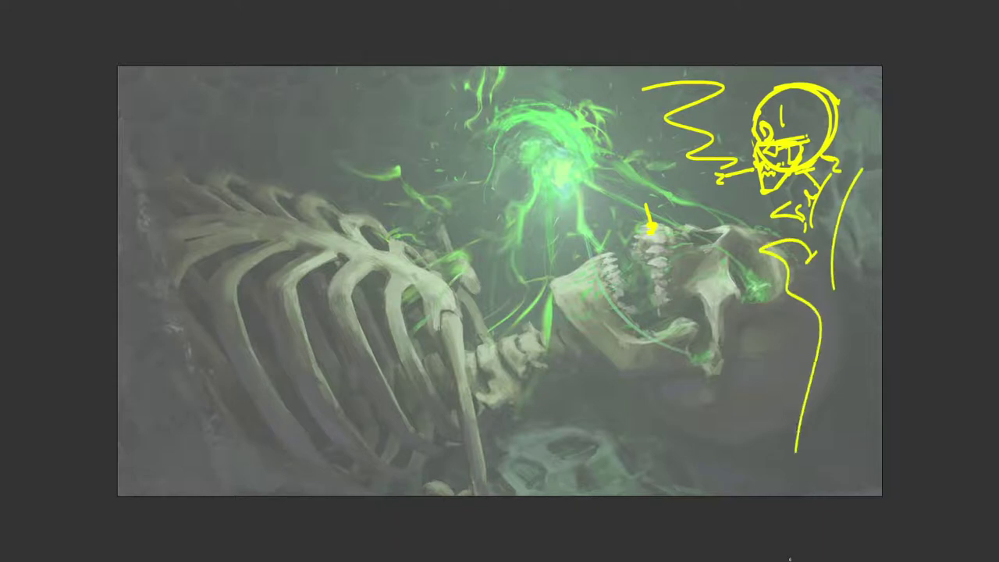
mouse_move(822, 376)
left_mouse_down()
mouse_move(816, 394)
mouse_move(802, 395)
left_mouse_up()
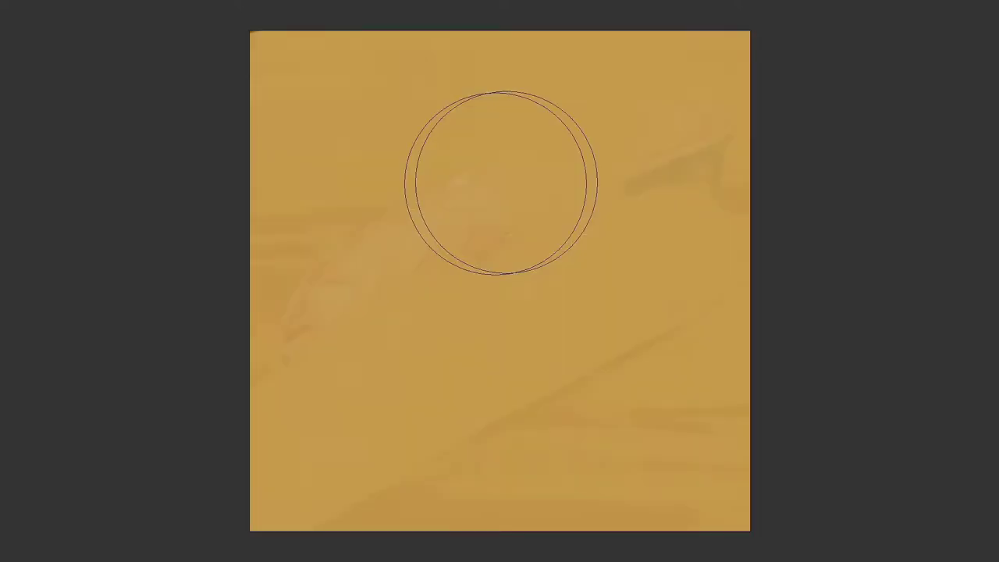
Step: Paint grey-brown blobs across the top and bottom left of the canvas
left_click_drag(538, 109, 729, 117)
left_click_drag(733, 63, 468, 62)
left_click_drag(266, 125, 381, 101)
left_click_drag(273, 58, 375, 59)
mouse_move(281, 359)
left_mouse_down()
mouse_move(312, 422)
mouse_move(437, 511)
left_mouse_up()
Step: Paint cream strokes along the left edge, upper left, upper right and bottom right
right_click(657, 420, "alt+shift")
mouse_move(577, 515)
left_mouse_down()
mouse_move(653, 227)
mouse_move(593, 499)
left_mouse_up()
mouse_move(263, 464)
left_mouse_down()
mouse_move(267, 272)
mouse_move(406, 140)
left_mouse_up()
mouse_move(516, 119)
left_mouse_down()
mouse_move(346, 122)
mouse_move(273, 194)
mouse_move(374, 110)
left_mouse_up()
left_click_drag(679, 136, 706, 191)
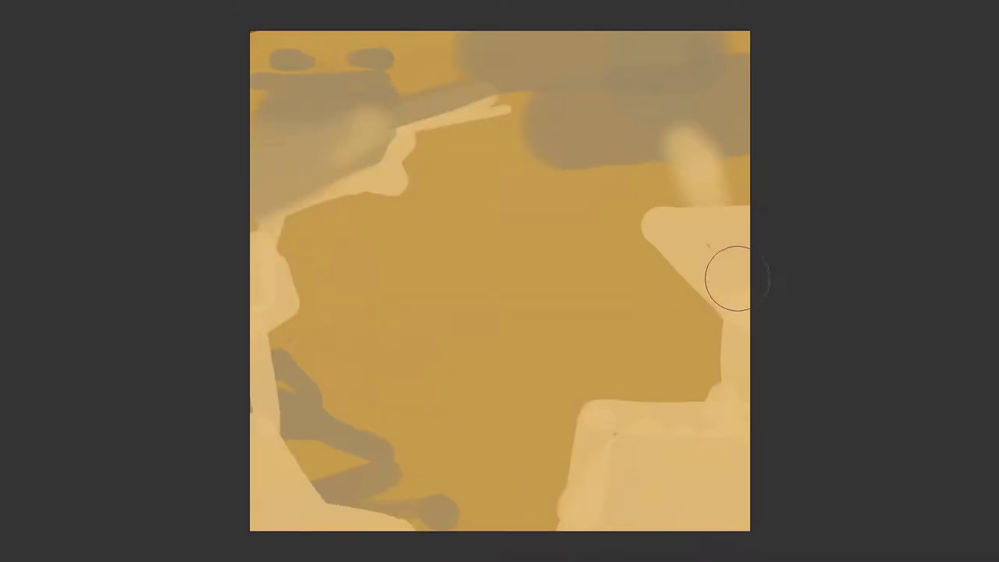
Step: Block in a salmon-pink shape over the left half of the canvas
right_click(736, 278)
key("Tab")
left_click(847, 353)
left_click(557, 289)
left_click(723, 269)
mouse_move(296, 226)
left_mouse_down()
mouse_move(403, 227)
mouse_move(567, 455)
left_mouse_up()
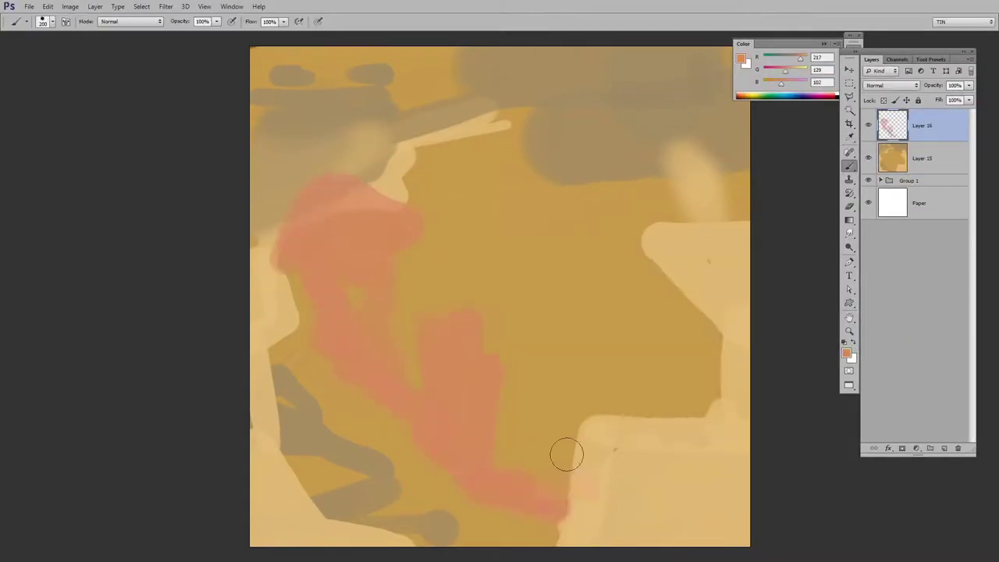
mouse_move(388, 303)
left_mouse_down()
mouse_move(445, 296)
mouse_move(473, 272)
left_mouse_up()
Step: Trim the salmon shape with the eraser and paint lighter pink over it
key("e")
right_click(654, 290)
double_click(654, 290)
key("b")
left_click(530, 455, "alt")
mouse_move(482, 374)
left_mouse_down()
mouse_move(308, 229)
mouse_move(390, 257)
left_mouse_up()
Step: On a new layer below the pink shape, paint a large grey loop for the fish
left_click(944, 448, "ctrl")
left_click_drag(403, 160, 570, 145)
key("ctrl+z")
key("]")
key("]")
key("]")
key("]")
mouse_move(584, 351)
left_mouse_down()
mouse_move(447, 194)
mouse_move(562, 234)
left_mouse_up()
key("ctrl+t")
Step: Warp the pink and grey shapes into new forms and select both layers
left_click_drag(481, 227, 549, 392)
key("Escape")
right_click(606, 187)
left_click(603, 217)
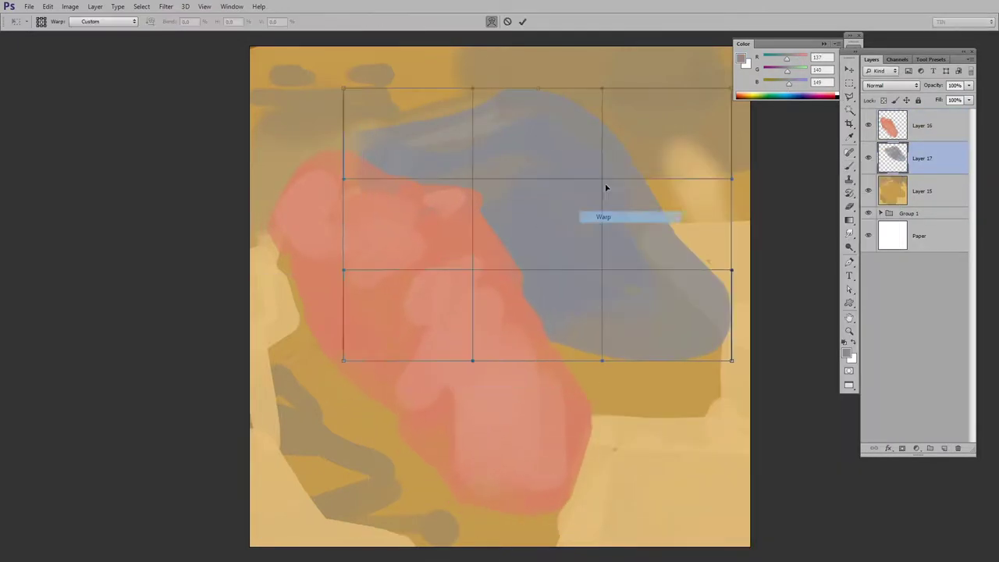
key("Return")
left_click(936, 134, "shift")
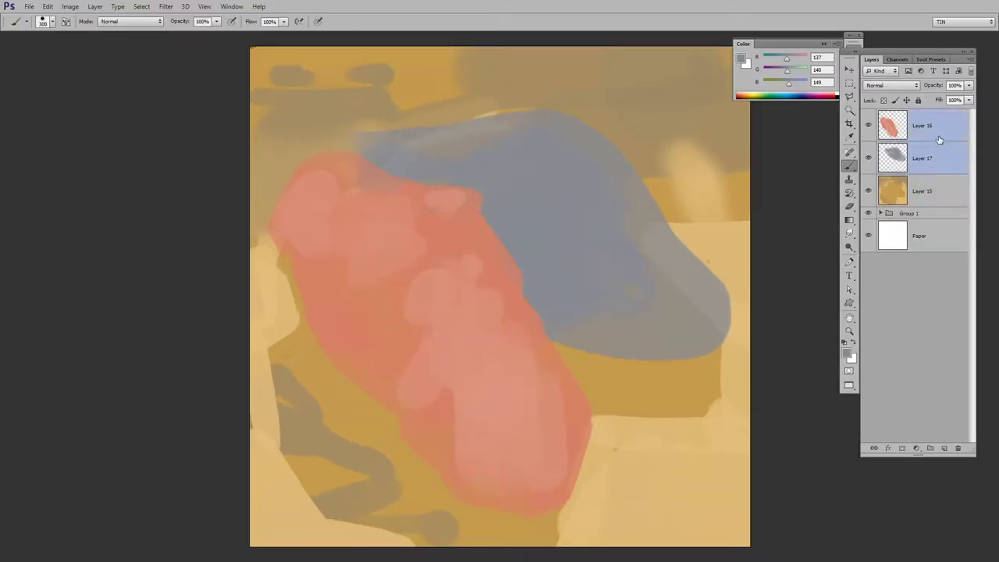
Step: Merge the shapes into the ground, duplicate and darken it with Levels, then erase back around the fish
key("ctrl+e")
key("ctrl+e")
key("ctrl+j")
key("ctrl+l")
key("Return")
key("e")
right_click(660, 167)
key("Escape")
left_click_drag(696, 304, 687, 335)
Step: Paint a dark brown shadow beneath the pink meat extending past the fish
key("f")
key("f")
mouse_move(313, 337)
left_mouse_down()
mouse_move(556, 533)
mouse_move(433, 468)
mouse_move(355, 370)
left_mouse_up()
mouse_move(558, 347)
left_mouse_down()
mouse_move(741, 357)
mouse_move(650, 338)
left_mouse_up()
Step: Scrub tan and white highlights onto the fish's top and darken the meat's left edge
right_click(630, 366, "alt+shift")
right_click(577, 138, "alt+shift")
left_click_drag(577, 138, 386, 133)
left_click_drag(312, 284, 337, 314)
mouse_move(277, 250)
left_mouse_down()
mouse_move(261, 267)
mouse_move(284, 262)
left_mouse_up()
Step: Paint light tan, orange and dark brown strokes across the meat, including a long light diagonal
left_click(748, 165, "alt")
key("Tab")
mouse_move(352, 278)
left_mouse_down()
mouse_move(363, 332)
mouse_move(395, 230)
mouse_move(340, 289)
mouse_move(473, 278)
mouse_move(465, 285)
left_mouse_up()
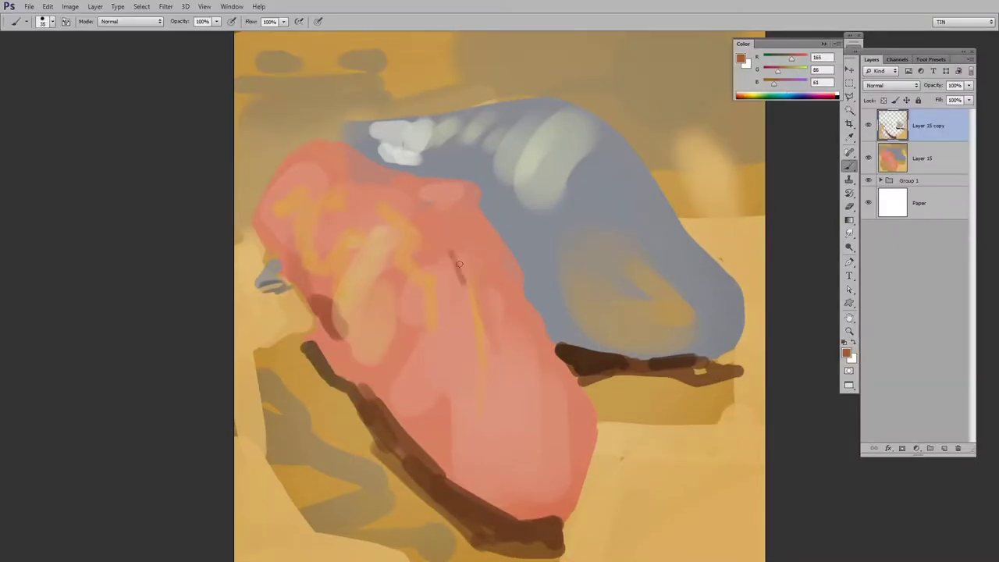
mouse_move(428, 194)
left_mouse_down()
mouse_move(471, 231)
mouse_move(421, 200)
mouse_move(441, 206)
left_mouse_up()
left_click(374, 257, "alt")
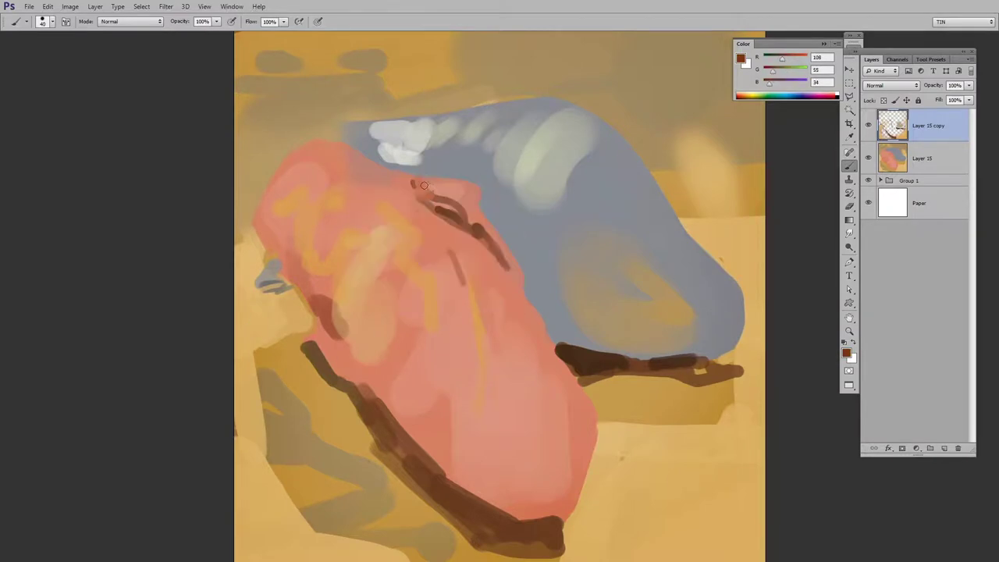
key("bracketright")
key("bracketright")
key("bracketright")
key("bracketright")
key("bracketright")
left_click_drag(359, 176, 522, 316)
key("bracketleft")
key("bracketleft")
key("bracketleft")
key("bracketleft")
key("bracketleft")
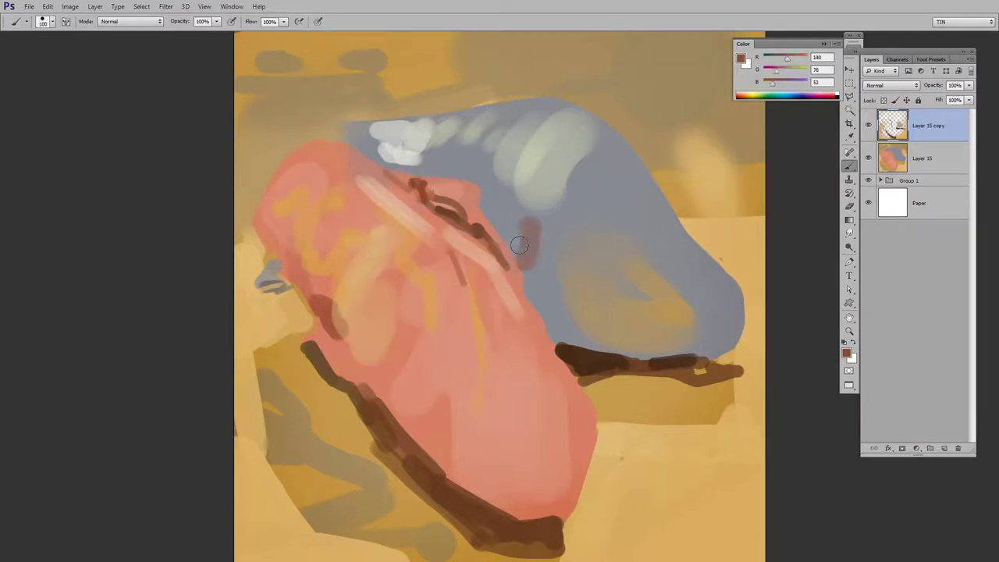
Step: Paint dark and light grey strokes along the fish's left edge and a light grey patch
right_click(564, 292, "alt+shift")
left_click_drag(496, 228, 516, 256)
left_click_drag(495, 210, 519, 259)
right_click(519, 234, "alt+shift")
key("bracketright")
key("bracketright")
key("bracketright")
left_click_drag(488, 191, 535, 222)
left_click_drag(557, 234, 538, 336)
left_click_drag(546, 289, 570, 335)
Step: Work dark grey and tan strokes into the body of the fish
right_click(723, 254, "alt+shift")
mouse_move(585, 211)
left_mouse_down()
mouse_move(632, 215)
mouse_move(698, 337)
left_mouse_up()
key("bracketright")
key("bracketright")
left_click(730, 366, "alt")
left_click_drag(698, 355, 737, 349)
left_click(546, 93, "alt")
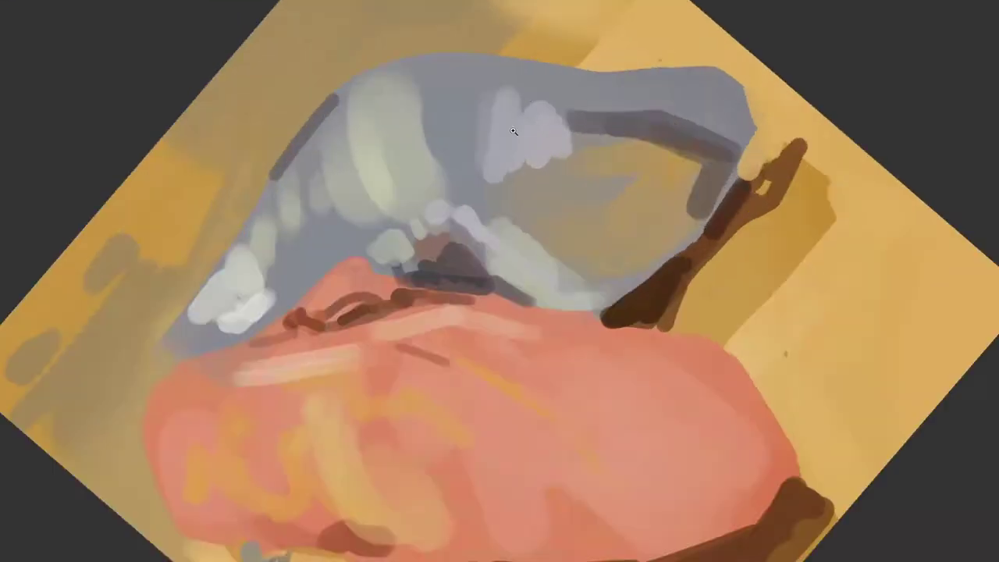
mouse_move(513, 131)
left_mouse_down()
mouse_move(546, 234)
mouse_move(593, 258)
mouse_move(613, 245)
left_mouse_up()
Step: With a different brush, add brown strokes to the meat
right_click(656, 238)
double_click(738, 291)
key("f")
key("f")
key("f")
mouse_move(398, 226)
left_mouse_down()
mouse_move(413, 266)
mouse_move(379, 254)
mouse_move(394, 312)
left_mouse_up()
mouse_move(327, 254)
left_mouse_down()
mouse_move(323, 204)
mouse_move(345, 163)
left_mouse_up()
Step: Paint brown and pink strokes along the meat's left, upper and lower-left edges
left_click_drag(303, 191, 347, 156)
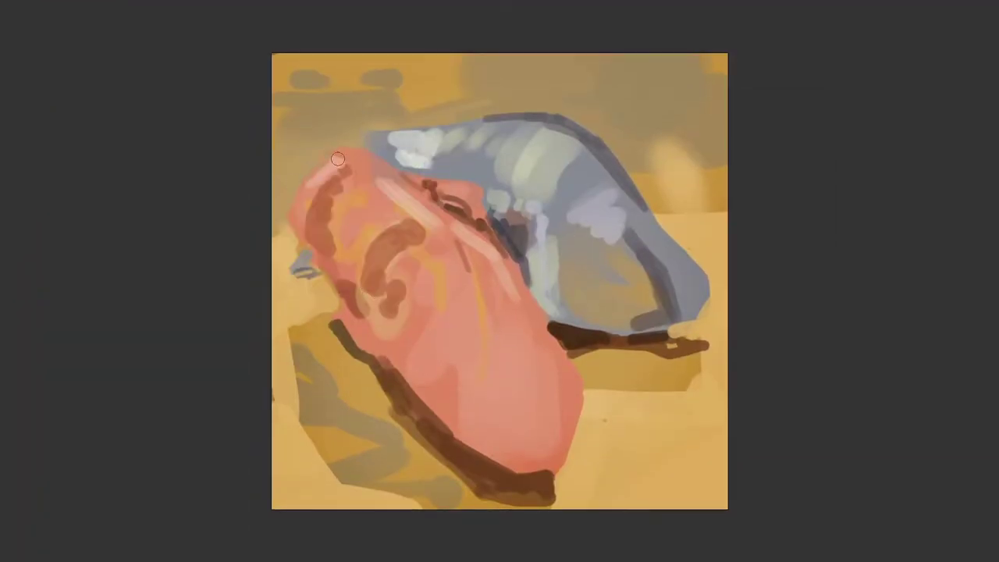
left_click_drag(301, 234, 318, 236)
left_click_drag(334, 273, 321, 249)
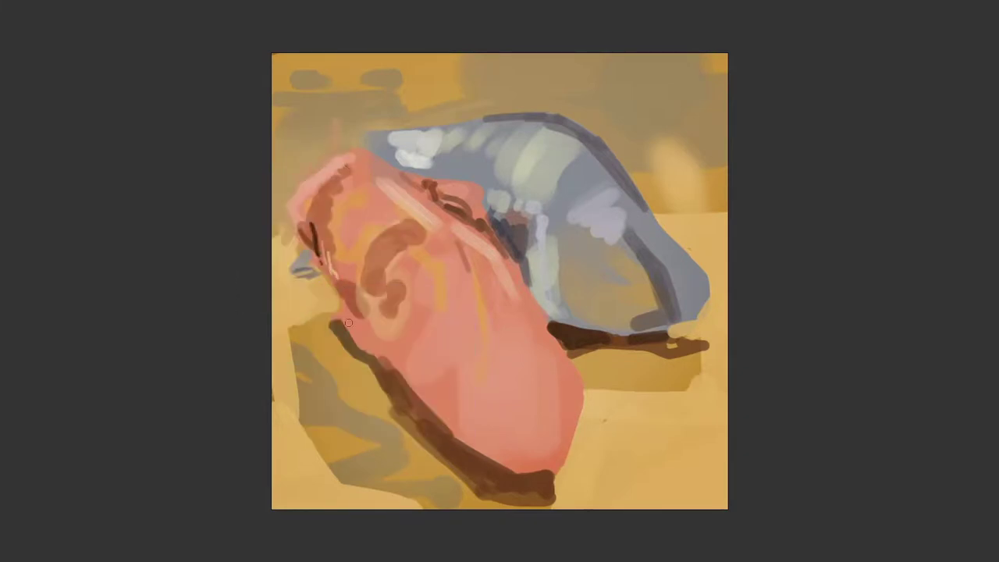
mouse_move(344, 330)
left_mouse_down()
mouse_move(388, 370)
mouse_move(417, 376)
mouse_move(411, 387)
left_mouse_up()
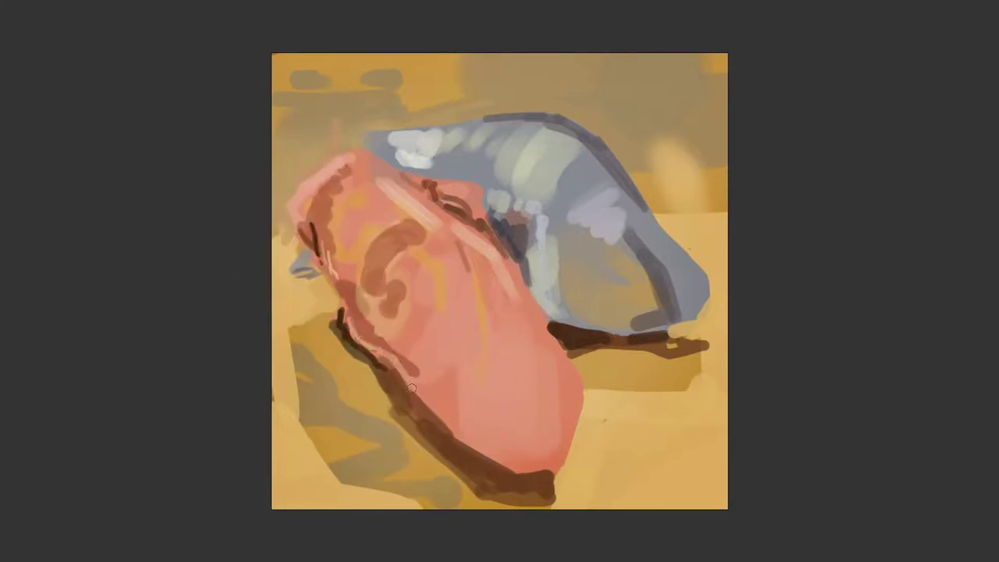
mouse_move(369, 242)
left_mouse_down()
mouse_move(390, 214)
mouse_move(355, 195)
mouse_move(402, 217)
left_mouse_up()
left_click_drag(355, 171, 404, 191)
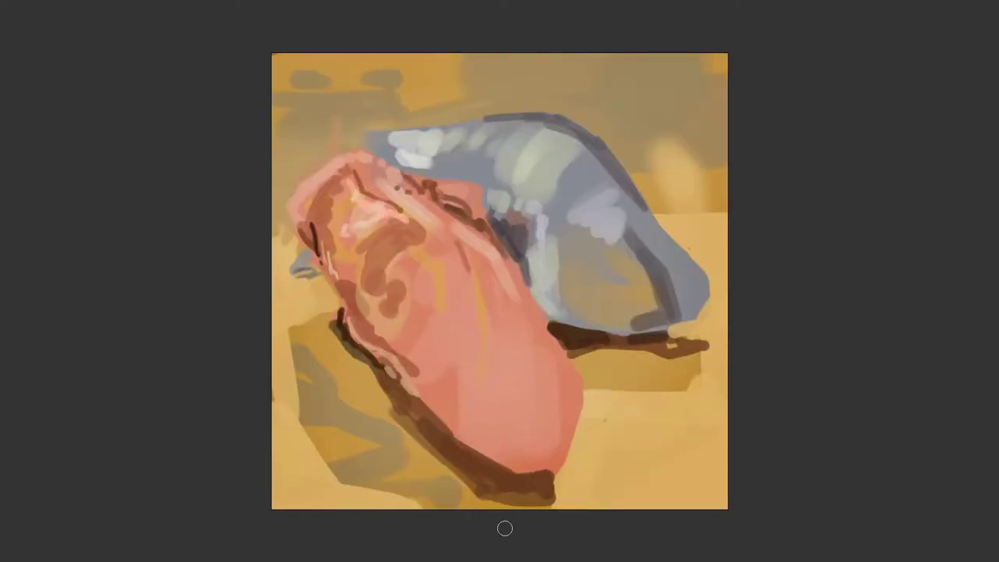
Step: Lay light pink strokes down the meat's centre and right side
key("shift+i")
left_click(457, 336)
left_click_drag(440, 265, 472, 402)
left_click_drag(495, 309, 511, 448)
mouse_move(539, 312)
left_mouse_down()
mouse_move(569, 383)
mouse_move(573, 425)
left_mouse_up()
Step: Add thin dark brown lines across the meat and a red blob near its top
left_click_drag(436, 257, 427, 291)
mouse_move(420, 336)
left_mouse_down()
mouse_move(422, 298)
mouse_move(394, 250)
left_mouse_up()
left_click_drag(375, 238, 388, 269)
left_click_drag(474, 265, 471, 388)
key("shift+i")
left_click(564, 285)
mouse_move(421, 222)
left_mouse_down()
mouse_move(422, 247)
mouse_move(497, 268)
left_mouse_up()
Step: Sample the meat colour for a thin brown line, then add a light stroke near the top
key("shift+i")
left_click(442, 228)
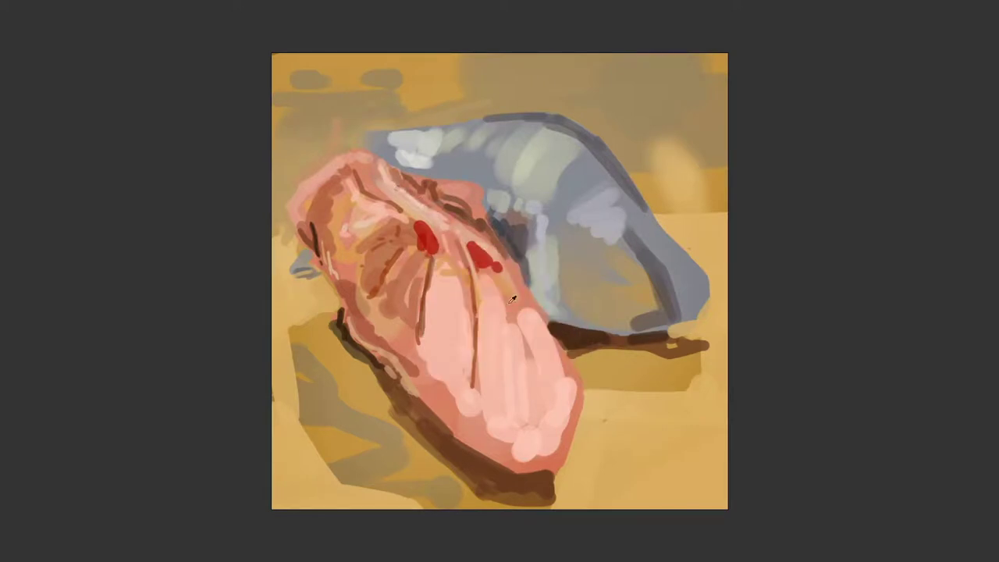
left_click_drag(505, 285, 531, 363)
key("shift+i")
left_click(520, 268)
left_click_drag(447, 219, 478, 185)
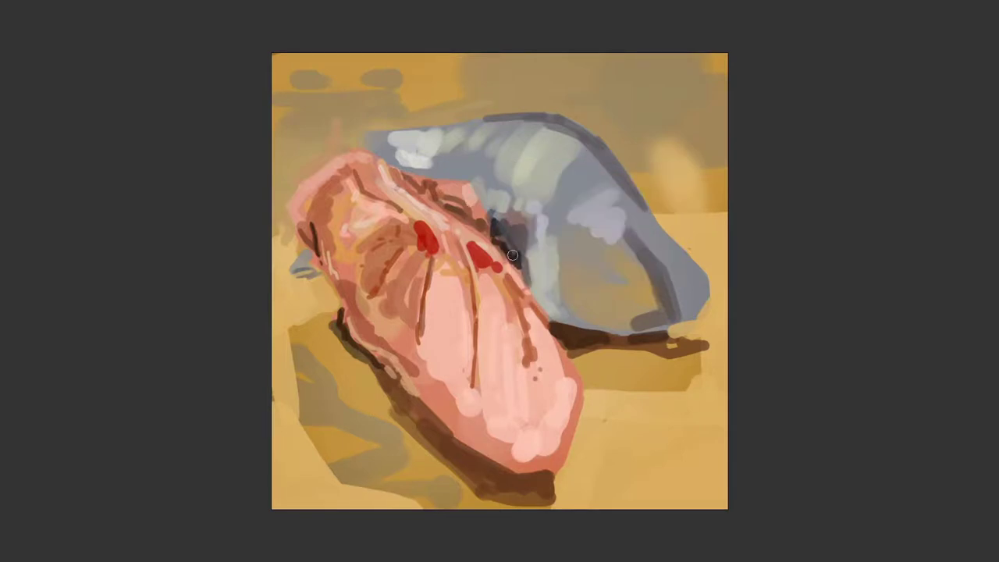
Step: Merge the two painting layers and choose a new brush from the Brush Presets panel
key("f")
key("ctrl+e")
right_click(814, 184)
key("Escape")
left_click(232, 6)
left_click(244, 94)
left_click(174, 145)
left_click(219, 220)
left_click(94, 334)
key("f")
key("f")
Step: Darken the meat's lower shadow with dark brown strokes, flipping to check composition
mouse_move(441, 289)
left_mouse_down()
mouse_move(453, 405)
mouse_move(406, 413)
left_mouse_up()
mouse_move(367, 328)
left_mouse_down()
mouse_move(383, 374)
mouse_move(425, 433)
left_mouse_up()
key("h")
key("h")
left_click_drag(522, 479, 453, 433)
left_click_drag(421, 375, 447, 420)
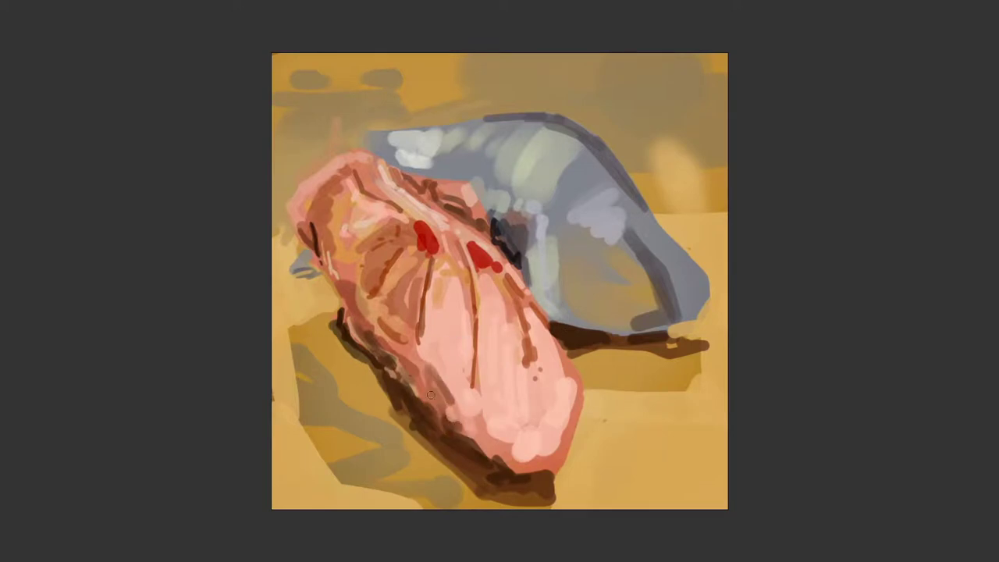
Step: Repaint the meat's lower end, right edge and upper left in light pink
left_click_drag(433, 347, 465, 412)
left_click_drag(449, 285, 474, 425)
mouse_move(484, 460)
left_mouse_down()
mouse_move(570, 421)
mouse_move(558, 343)
left_mouse_up()
left_click_drag(411, 276, 355, 222)
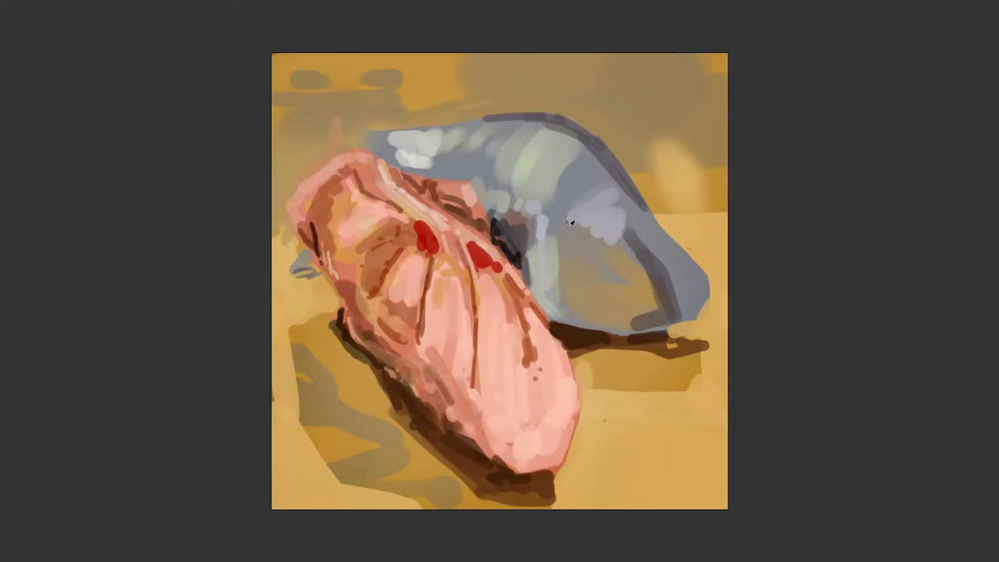
left_click_drag(476, 201, 438, 186)
Step: Paint green strokes on the fish and the background to its right
key("shift+i")
left_click(571, 205)
mouse_move(521, 201)
left_mouse_down()
mouse_move(517, 184)
mouse_move(468, 165)
mouse_move(559, 155)
mouse_move(702, 242)
left_mouse_up()
left_click_drag(562, 180, 697, 171)
key("shift+f")
mouse_move(593, 234)
left_mouse_down()
mouse_move(573, 195)
mouse_move(600, 163)
mouse_move(606, 185)
mouse_move(640, 211)
left_mouse_up()
key("f")
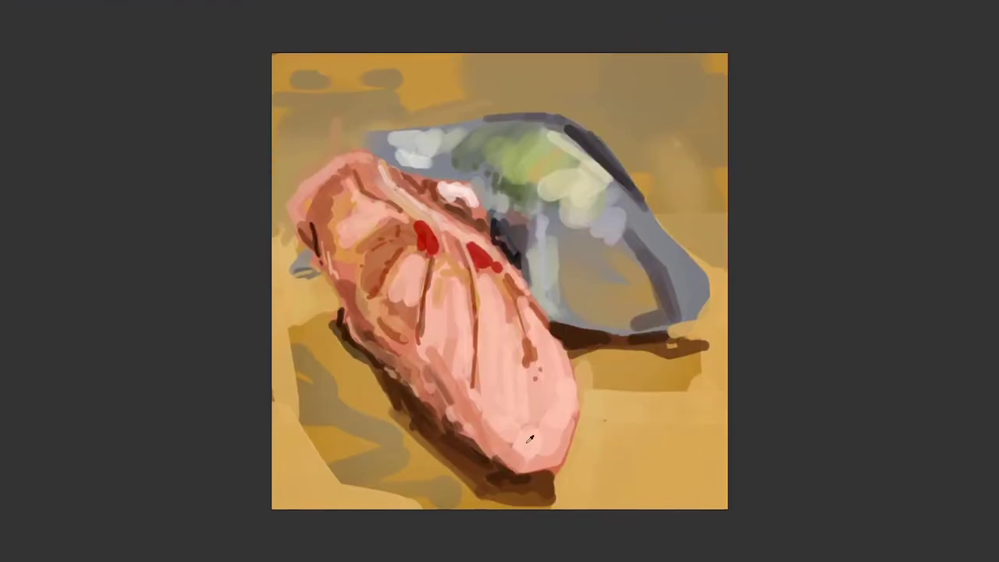
Step: Add beige upper-left background strokes, pink on the meat's top, deeper lower-left shadow, dark grey on the fish
right_click(691, 190, "alt+shift")
mouse_move(347, 167)
left_mouse_down()
mouse_move(312, 58)
mouse_move(281, 173)
left_mouse_up()
mouse_move(352, 158)
left_mouse_down()
mouse_move(317, 169)
mouse_move(289, 224)
left_mouse_up()
left_click_drag(363, 234, 355, 277)
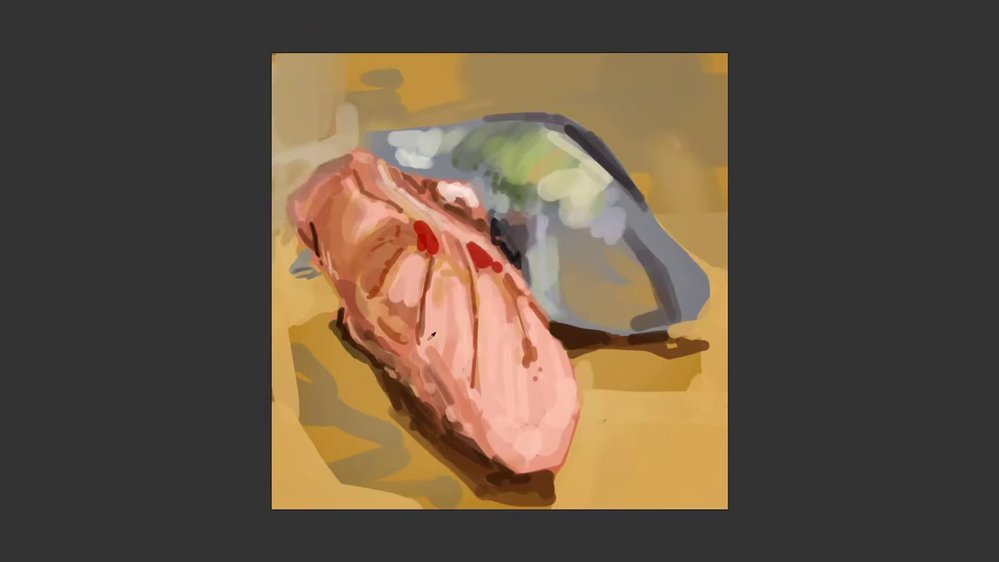
left_click_drag(347, 346, 312, 429)
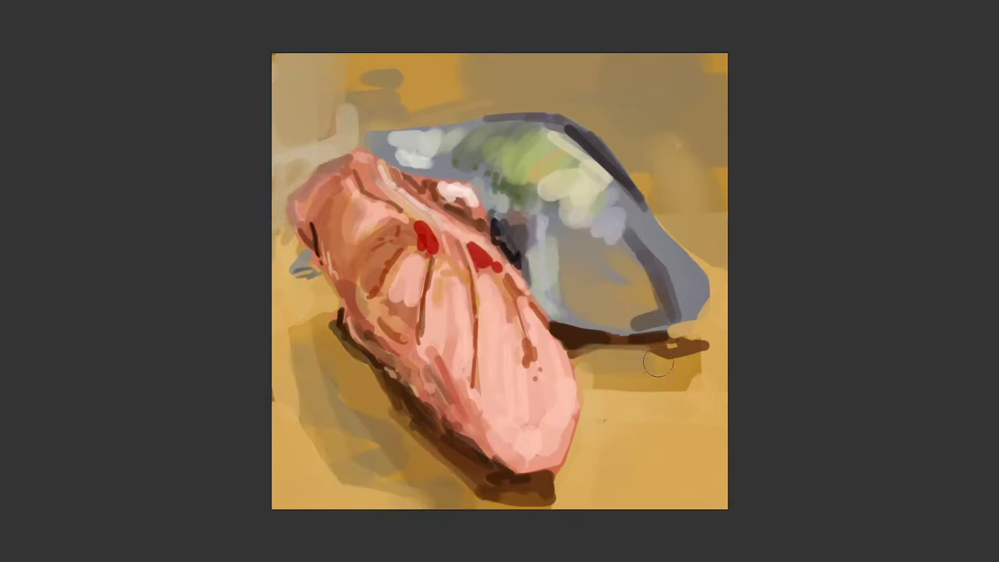
left_click_drag(559, 222, 563, 283)
Step: Duplicate Layer 15, apply Surface Blur to the copy, and merge it down
key("f")
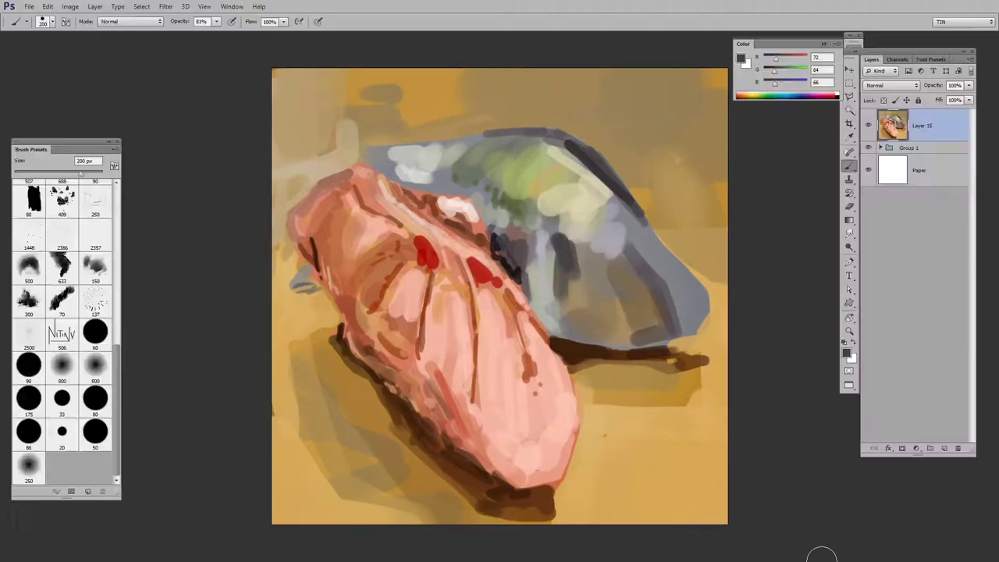
key("ctrl+j")
left_click(166, 7)
mouse_move(234, 111)
left_click(349, 245)
key("Return")
key("ctrl+e")
Step: Switch the Brush Presets panel to Small List view and pick the SOFT preset
left_click(114, 166)
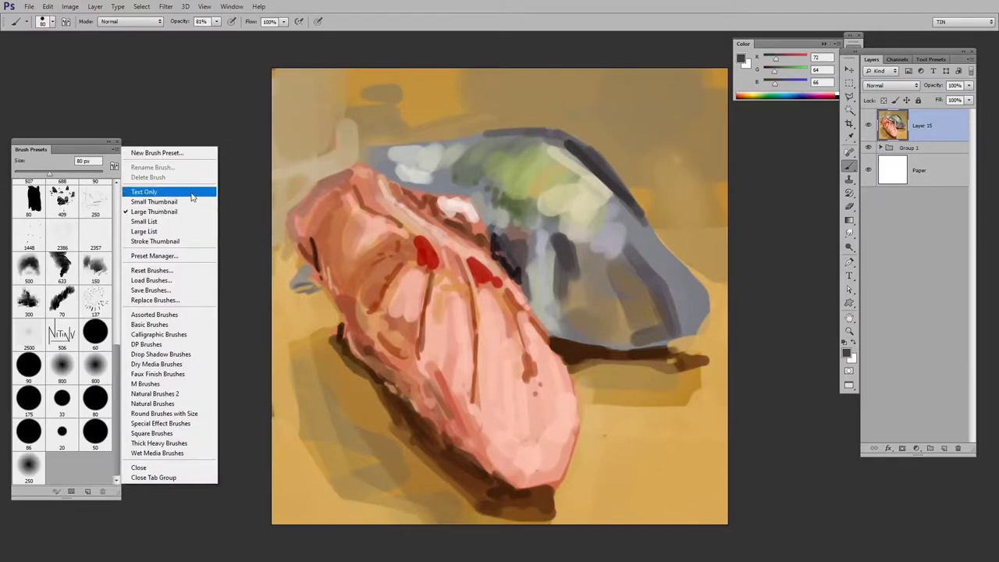
left_click(144, 191)
left_click(113, 166)
left_click(153, 201)
left_click(126, 149)
left_click(156, 222)
left_click(31, 396)
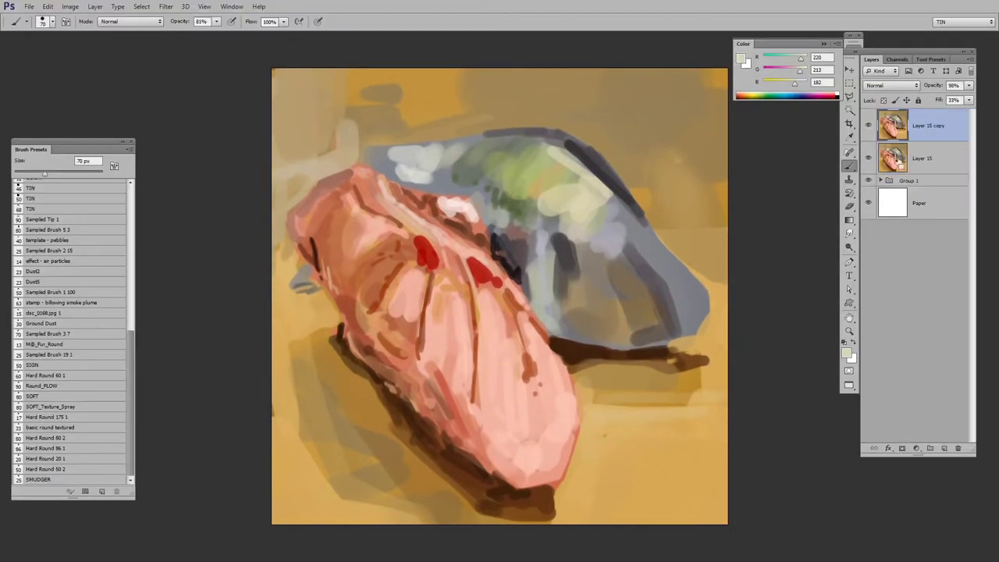
Step: Paint cream plank strokes at lower right and along the right edge with Hard Round 60 1
key("ctrl+e")
left_click_drag(588, 390, 726, 441)
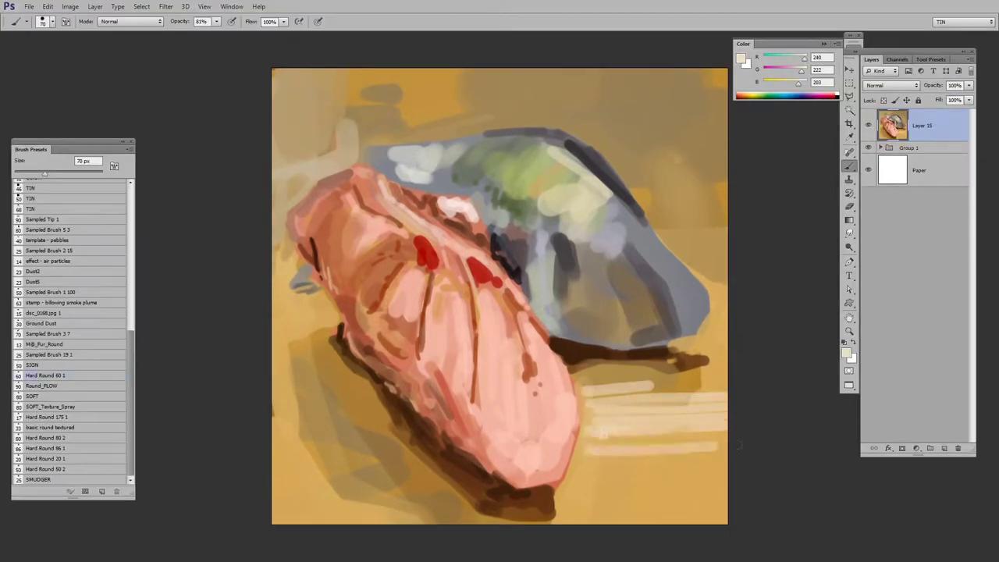
left_click_drag(585, 468, 726, 515)
left_click(44, 376)
mouse_move(686, 343)
left_mouse_down()
mouse_move(726, 312)
mouse_move(722, 273)
left_mouse_up()
Step: Cover the fish's green patch with light grey and touch up its edge and the red patch
left_click(561, 194, "alt")
left_click_drag(560, 193, 499, 160)
right_click(448, 170, "alt+shift")
key("bracketleft")
key("bracketleft")
key("bracketleft")
mouse_move(436, 185)
left_mouse_down()
mouse_move(462, 187)
mouse_move(468, 209)
left_mouse_up()
key("bracketright")
mouse_move(799, 82)
left_mouse_down()
mouse_move(766, 82)
mouse_move(788, 71)
left_mouse_up()
left_click_drag(465, 265, 491, 290)
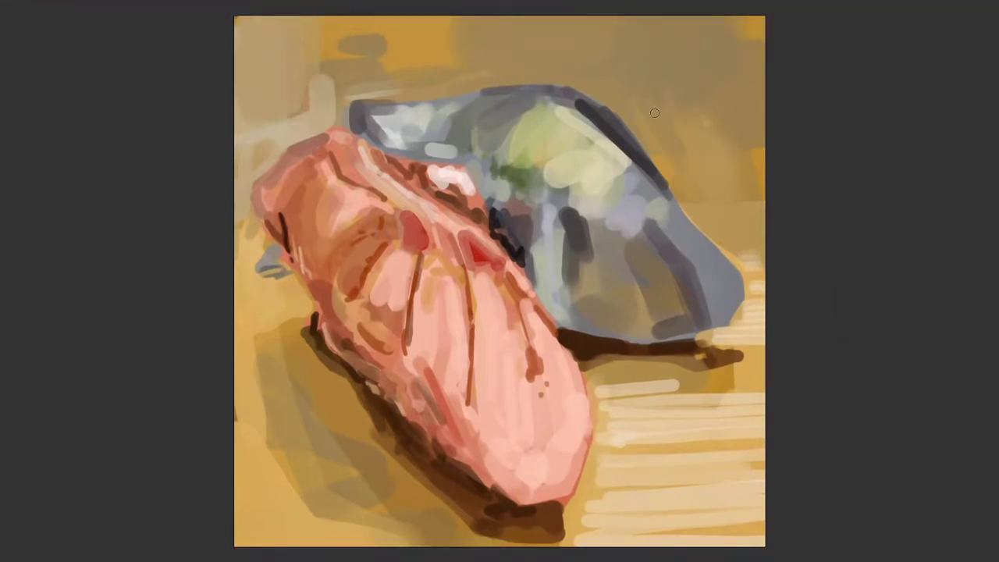
Step: Paint loose strokes across the upper background from left to right
left_click_drag(452, 39, 390, 60)
left_click_drag(463, 19, 250, 56)
left_click_drag(632, 45, 585, 70)
left_click_drag(733, 23, 624, 70)
left_click_drag(356, 74, 318, 127)
Step: Lay light strokes along the lower-left background
left_click_drag(358, 537, 263, 539)
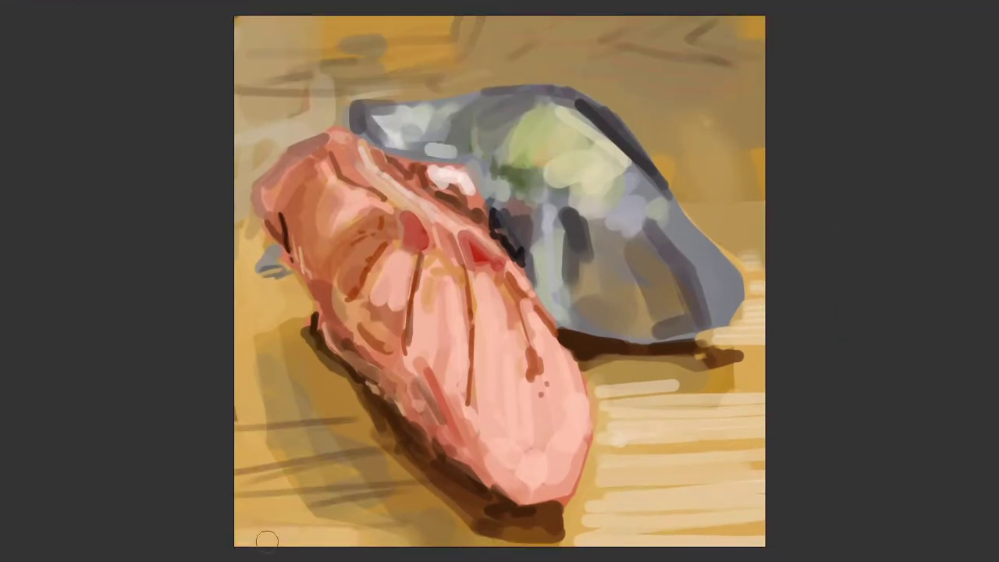
left_click_drag(390, 534, 234, 526)
left_click_drag(289, 499, 237, 410)
right_click(242, 386)
left_click(225, 320)
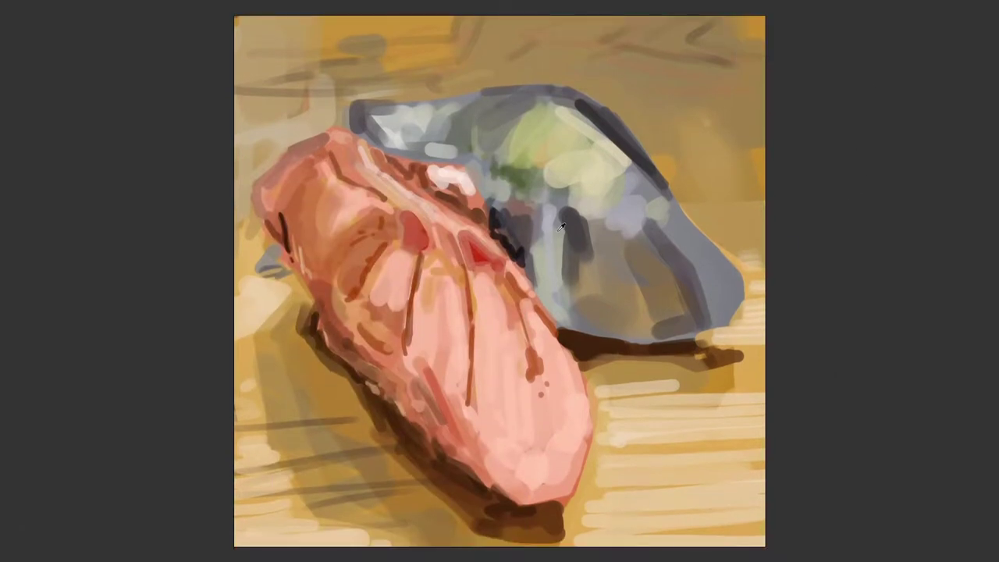
Step: Paint a lavender stroke down the fish's side and pink strokes on the meat's lower flank and belly
left_click_drag(563, 233, 557, 348)
right_click(538, 364, "alt+shift")
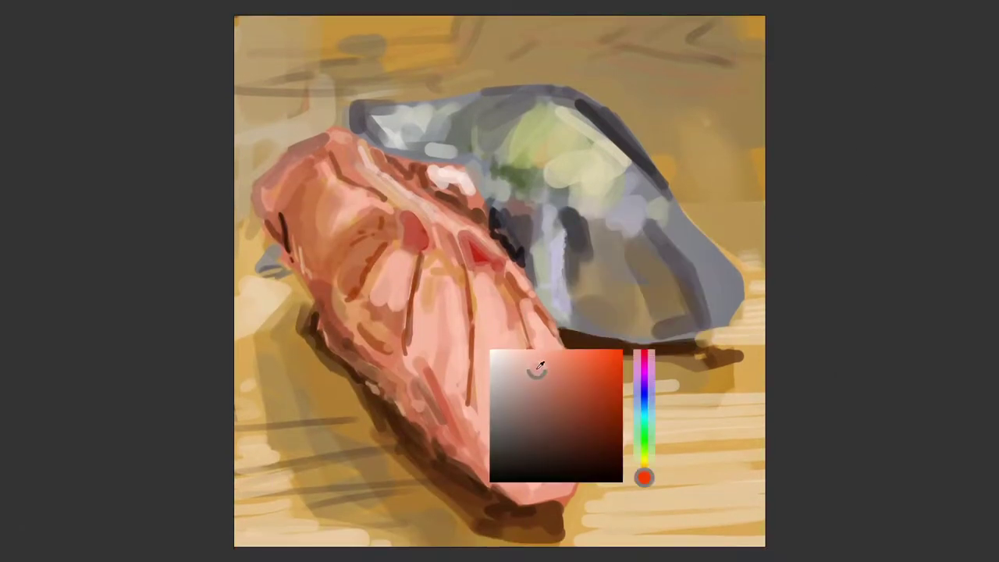
mouse_move(548, 396)
left_mouse_down()
mouse_move(563, 437)
mouse_move(574, 422)
mouse_move(566, 371)
mouse_move(501, 421)
mouse_move(488, 314)
mouse_move(552, 461)
left_mouse_up()
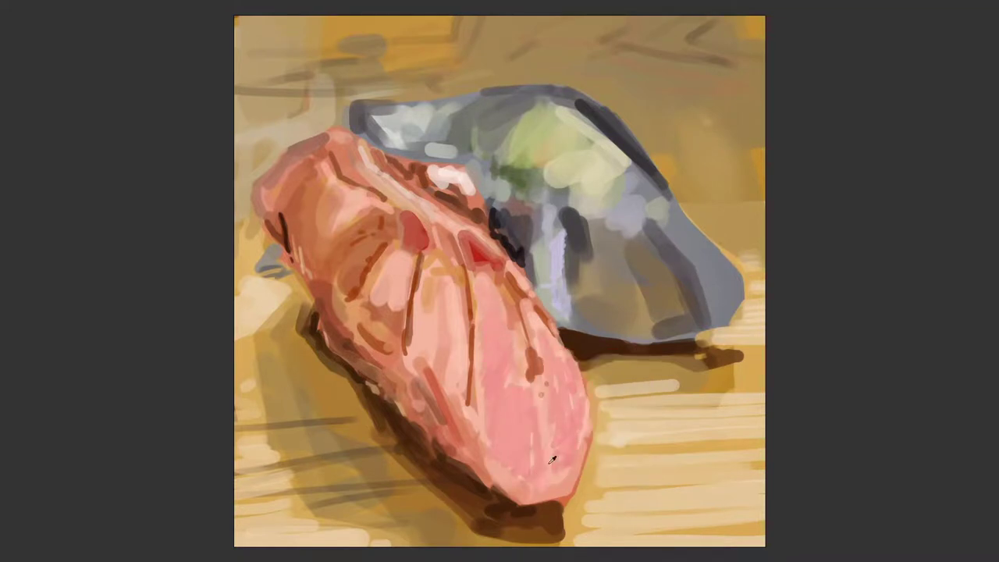
mouse_move(550, 422)
left_mouse_down()
mouse_move(577, 491)
mouse_move(531, 487)
left_mouse_up()
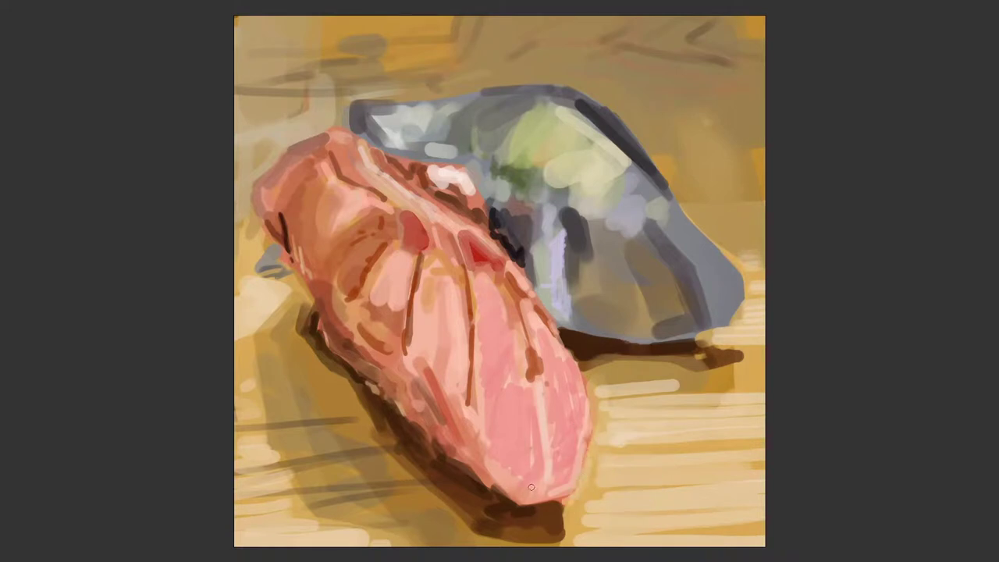
left_click_drag(476, 370, 484, 461)
Step: Add a darker pink edge stroke and cover the dark brown streak with lighter pink
right_click(484, 390, "alt+shift")
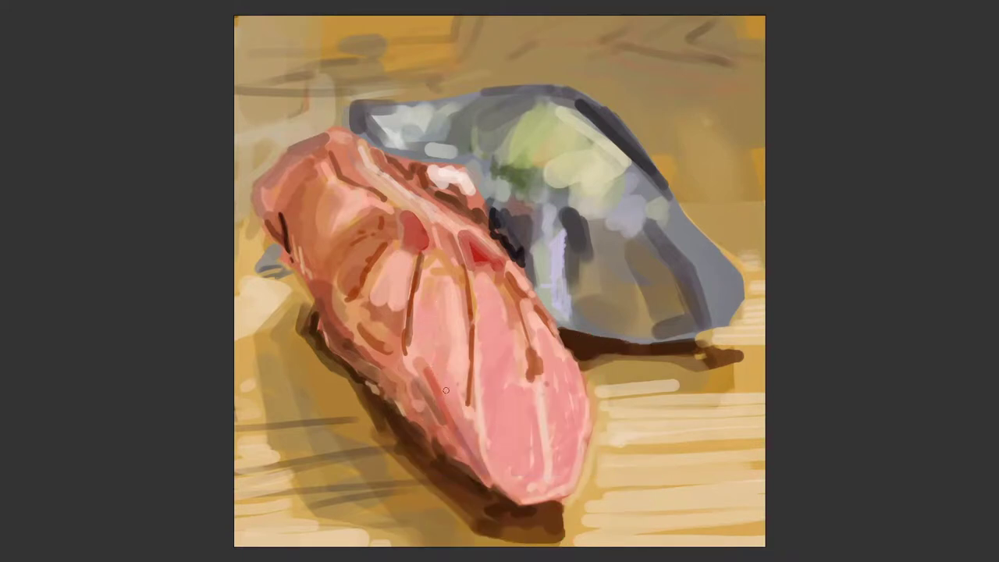
right_click(534, 405, "alt+shift")
left_click_drag(548, 387, 552, 464)
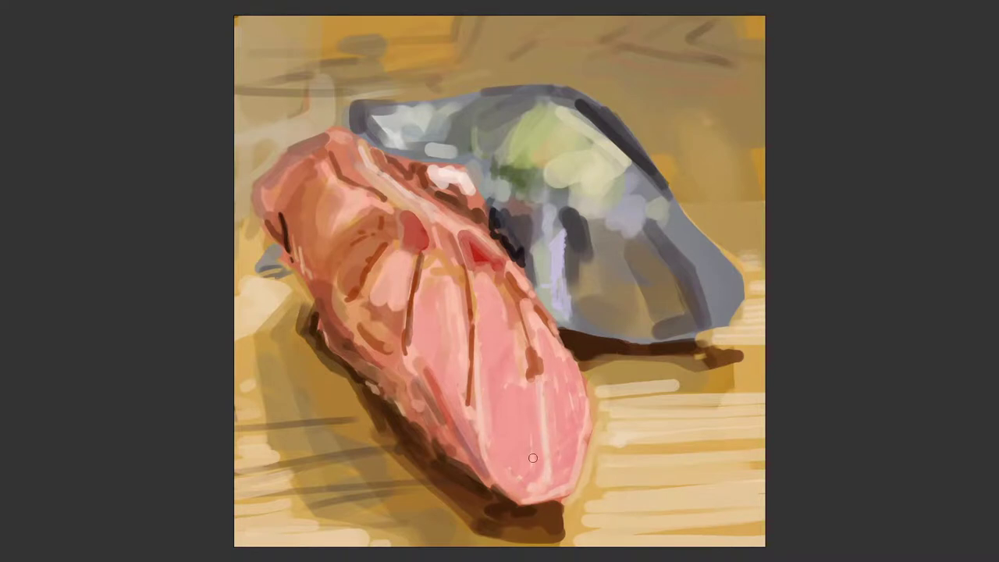
right_click(386, 351, "alt+shift")
left_click_drag(373, 244, 360, 243)
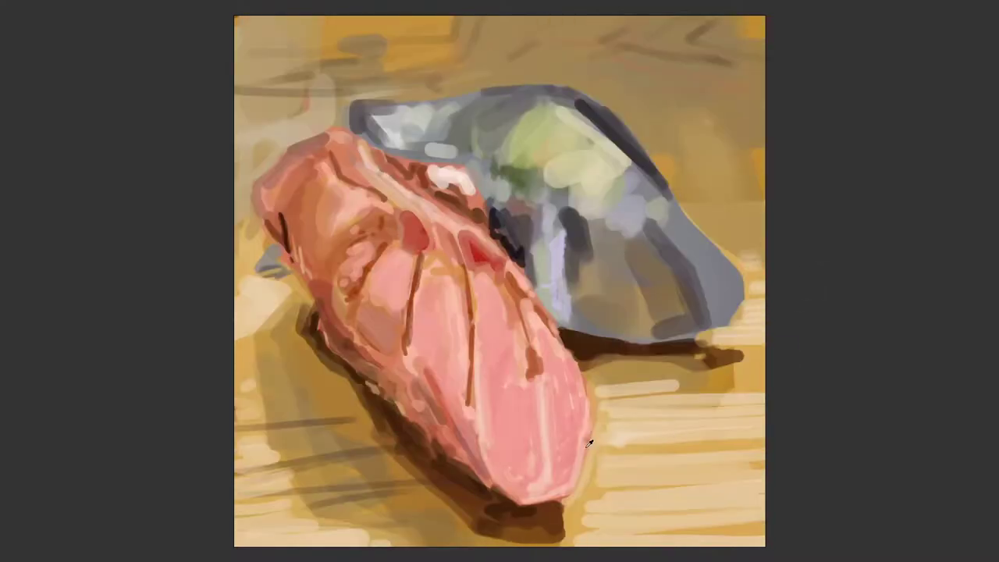
left_click_drag(578, 386, 571, 476)
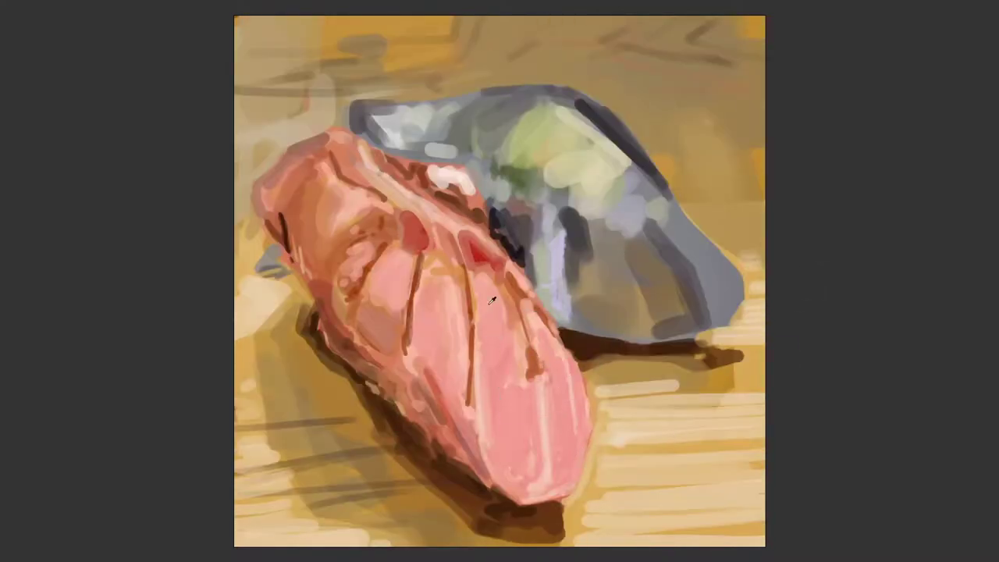
Step: Brown the strokes beside the meat, soften its upper edge, and darken the fish's upper-left edge
right_click(537, 381, "alt+shift")
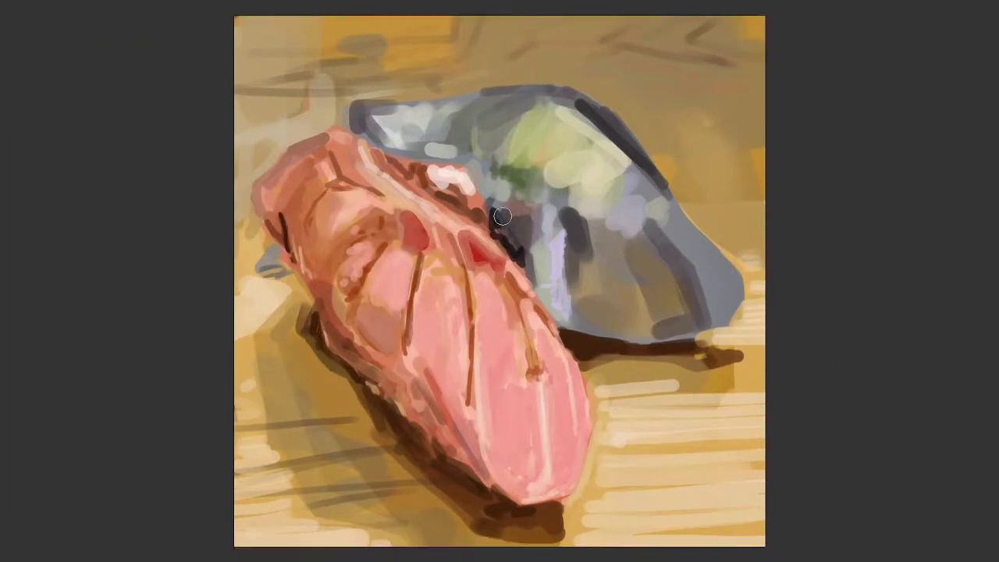
right_click(514, 242, "alt+shift")
left_click_drag(499, 220, 515, 250)
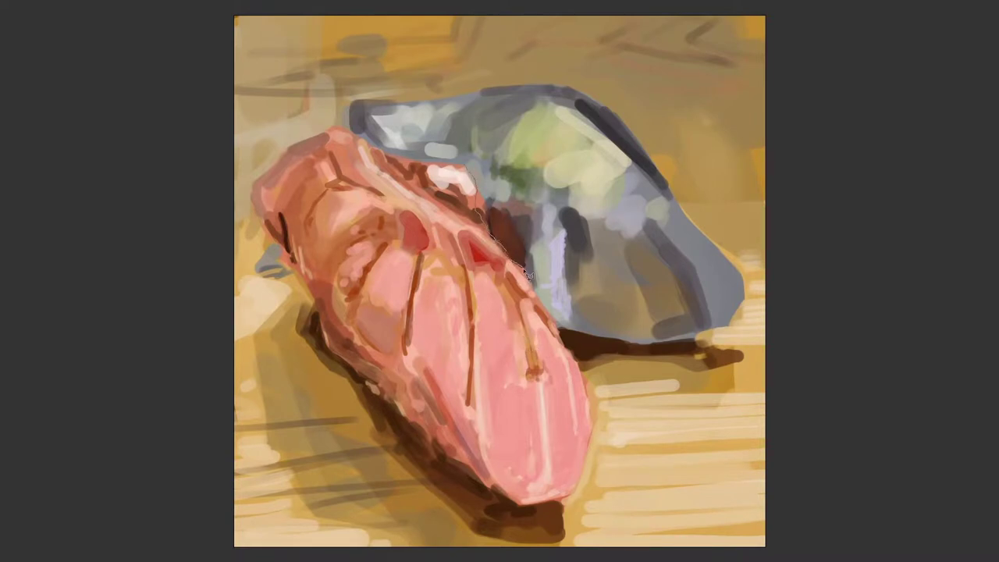
left_click_drag(468, 172, 522, 274)
mouse_move(414, 166)
left_mouse_down()
mouse_move(465, 170)
mouse_move(523, 271)
mouse_move(425, 176)
mouse_move(438, 181)
left_mouse_up()
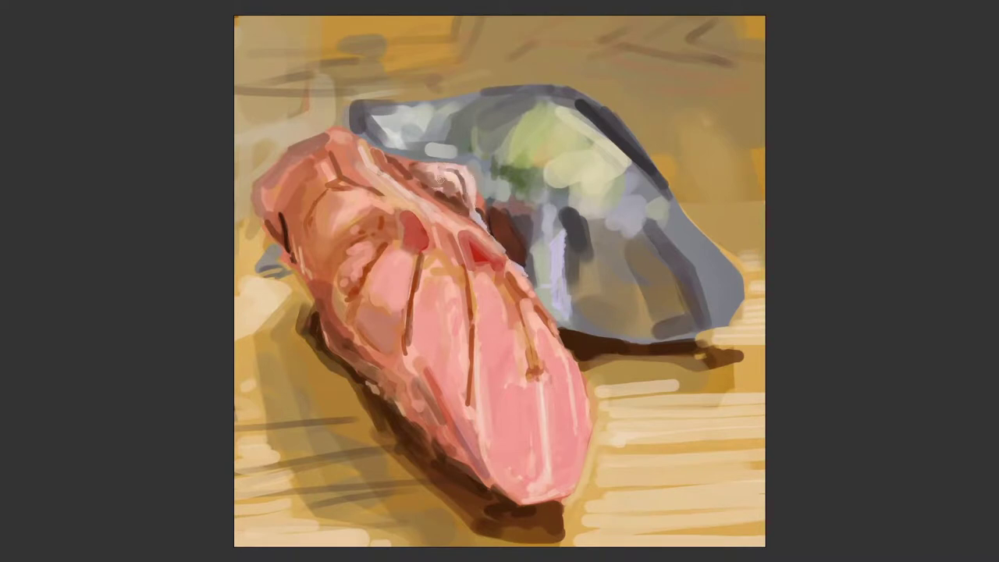
mouse_move(367, 131)
left_mouse_down()
mouse_move(399, 141)
mouse_move(437, 126)
mouse_move(441, 136)
mouse_move(488, 134)
mouse_move(503, 152)
mouse_move(490, 183)
left_mouse_up()
left_click(512, 168, "alt")
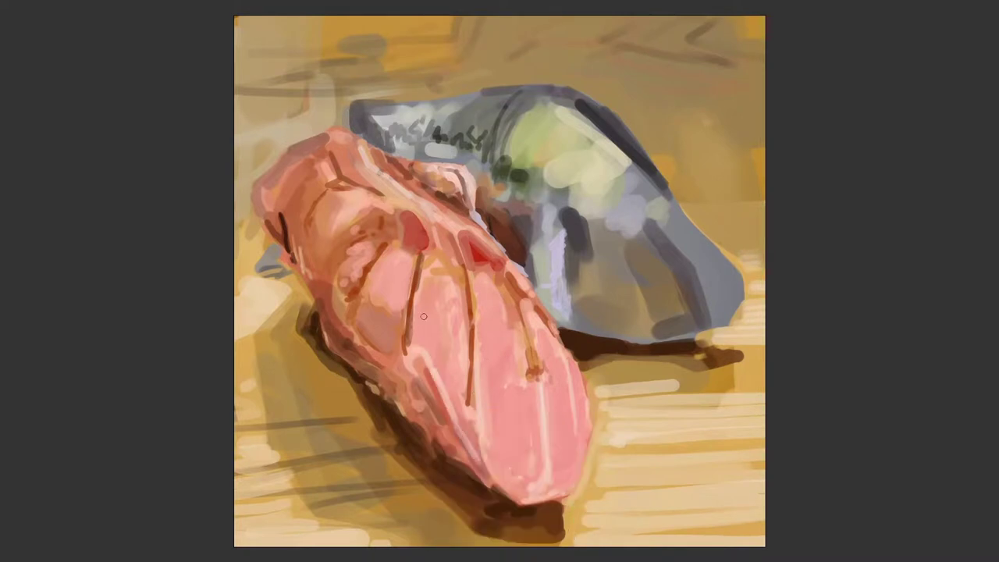
Step: Mirror the canvas to check, then paint a shadow under the fish and cover its right part with beige
key("ctrl+shift+h")
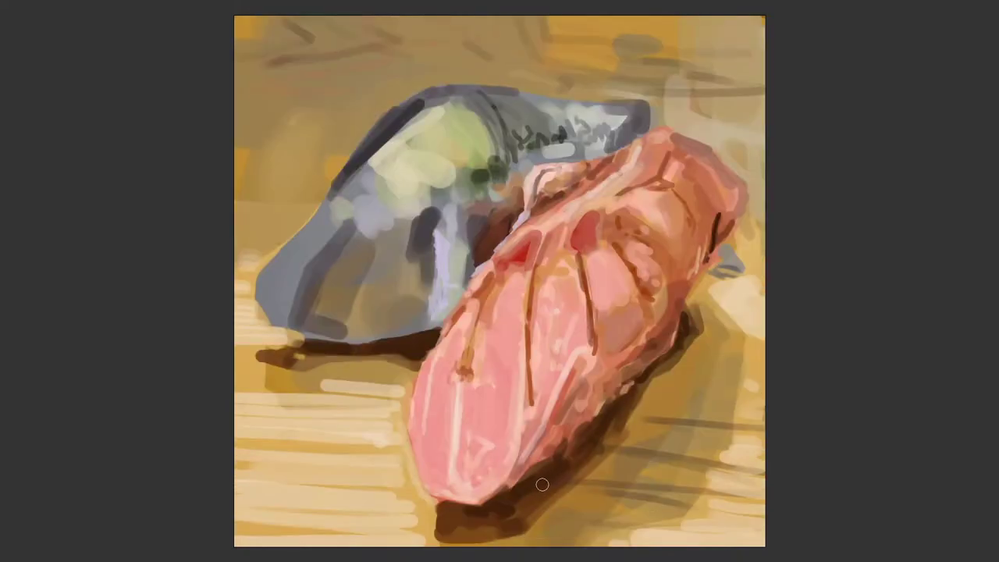
key("Tab")
right_click(478, 537)
key("Tab")
key("Tab")
key("ctrl+shift+h")
key("Tab")
mouse_move(710, 352)
left_mouse_down()
mouse_move(601, 361)
mouse_move(687, 373)
left_mouse_up()
mouse_move(601, 382)
left_mouse_down()
mouse_move(733, 382)
mouse_move(761, 347)
mouse_move(706, 390)
left_mouse_up()
Step: Add a yellow mark and dark grey scale marks on the fish's head, plus a dark top edge
right_click(557, 167, "alt+shift")
left_click_drag(533, 156, 552, 137)
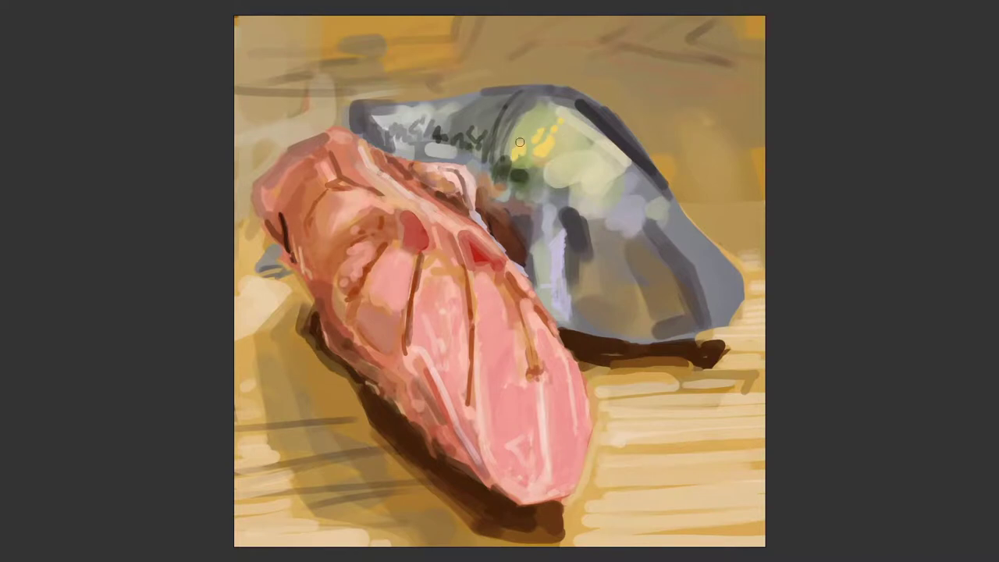
left_click_drag(459, 126, 476, 94)
left_click_drag(490, 106, 505, 89)
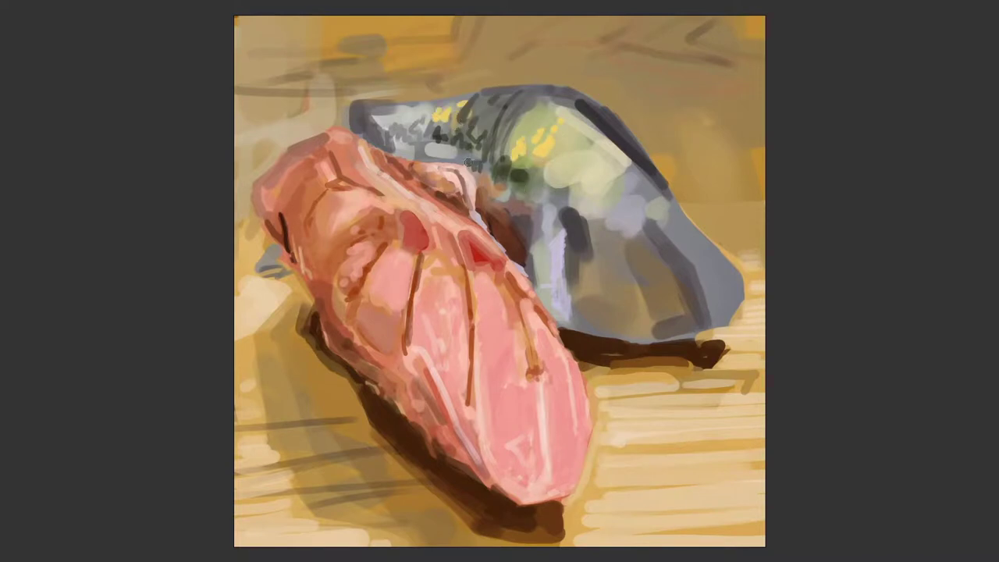
mouse_move(460, 144)
left_mouse_down()
mouse_move(427, 153)
mouse_move(477, 146)
left_mouse_up()
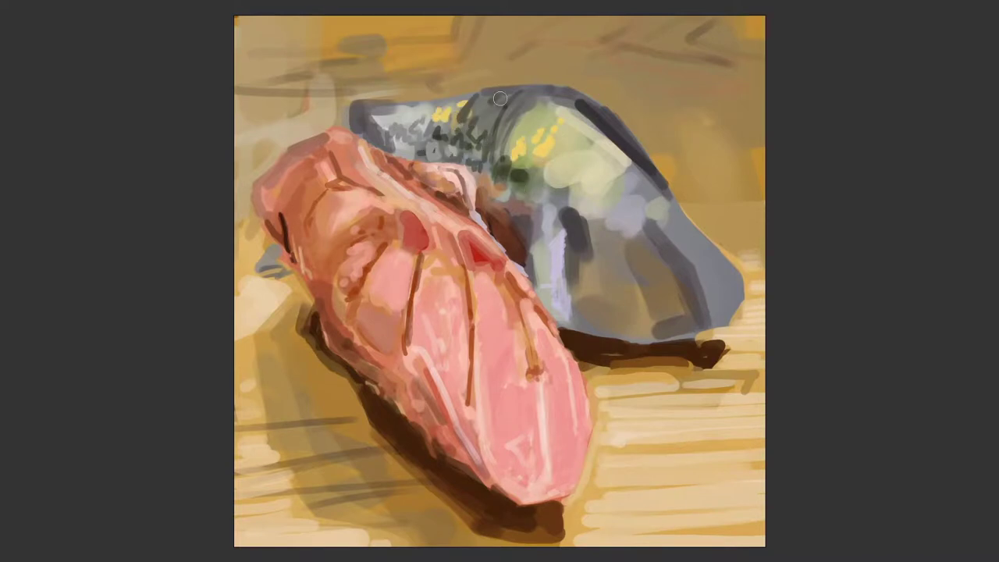
mouse_move(473, 93)
left_mouse_down()
mouse_move(545, 87)
mouse_move(593, 107)
left_mouse_up()
key("m")
key("m")
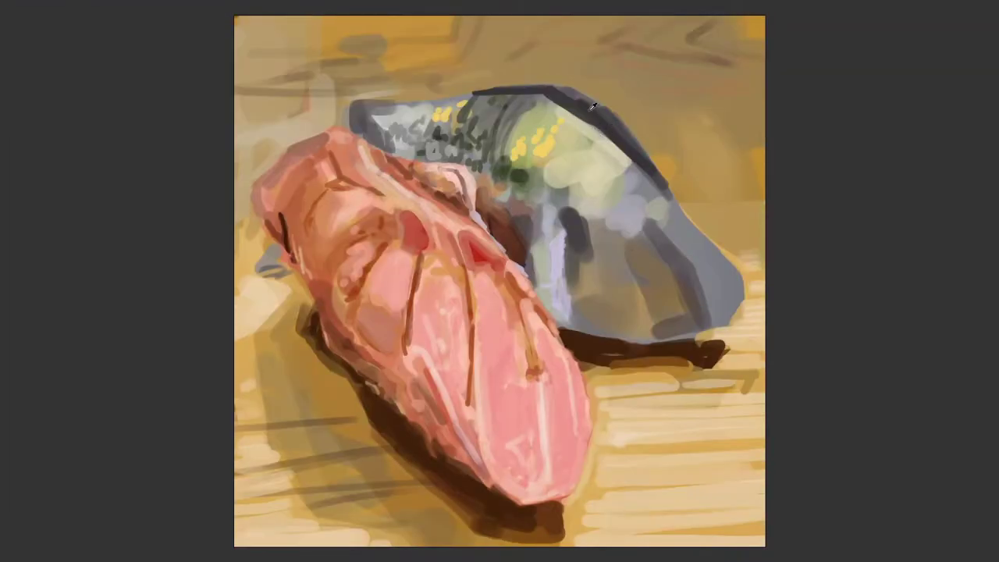
Step: Add an orange stroke on the fish's belly, cream-lavender head highlights, and orange-brown hatching on the meat
right_click(560, 201, "alt+shift")
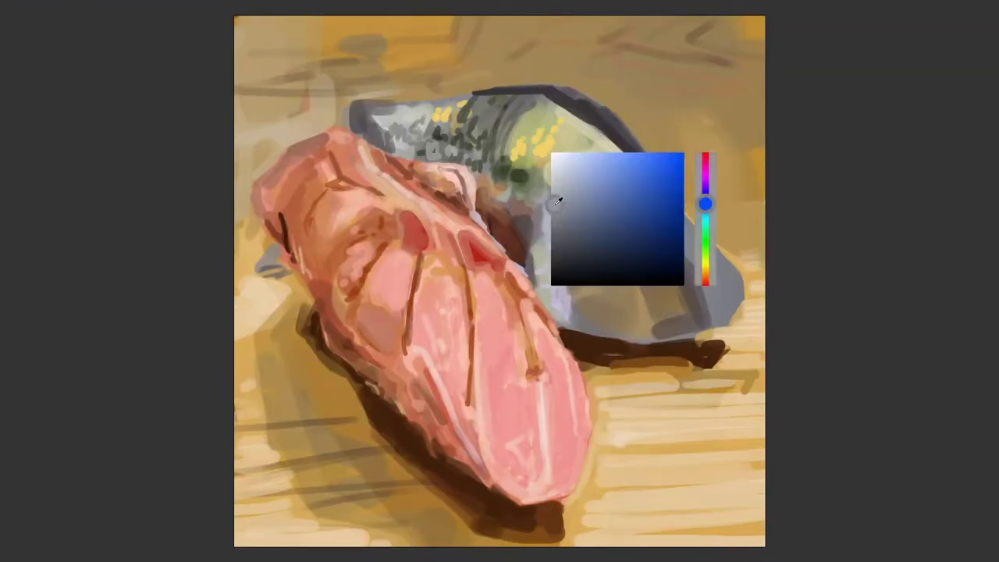
mouse_move(576, 256)
left_mouse_down()
mouse_move(601, 327)
mouse_move(605, 300)
mouse_move(646, 338)
mouse_move(691, 330)
mouse_move(586, 328)
left_mouse_up()
left_click(473, 256, "alt")
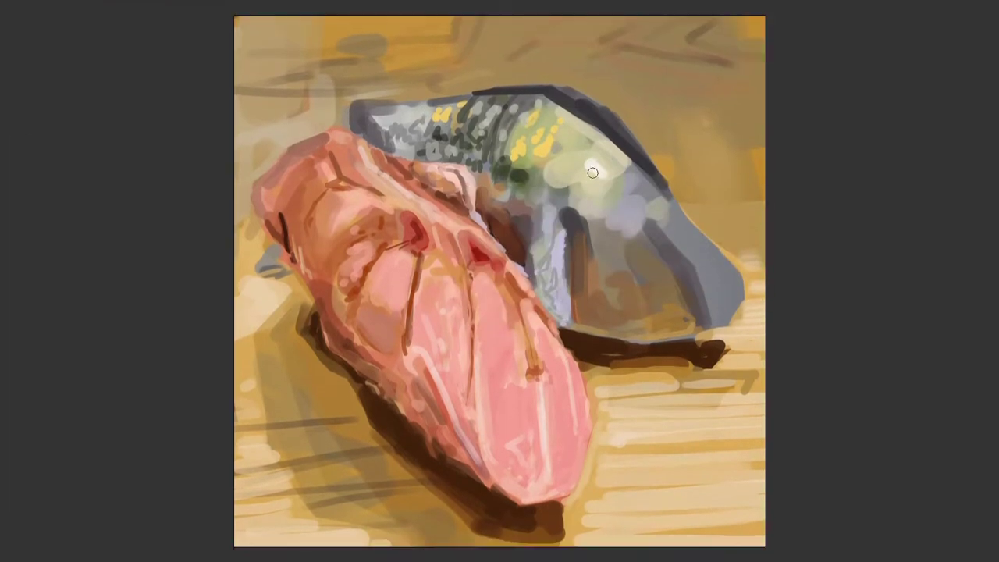
mouse_move(593, 172)
left_mouse_down()
mouse_move(624, 195)
mouse_move(635, 234)
left_mouse_up()
mouse_move(363, 204)
left_mouse_down()
mouse_move(299, 227)
mouse_move(306, 150)
mouse_move(364, 152)
mouse_move(411, 197)
left_mouse_up()
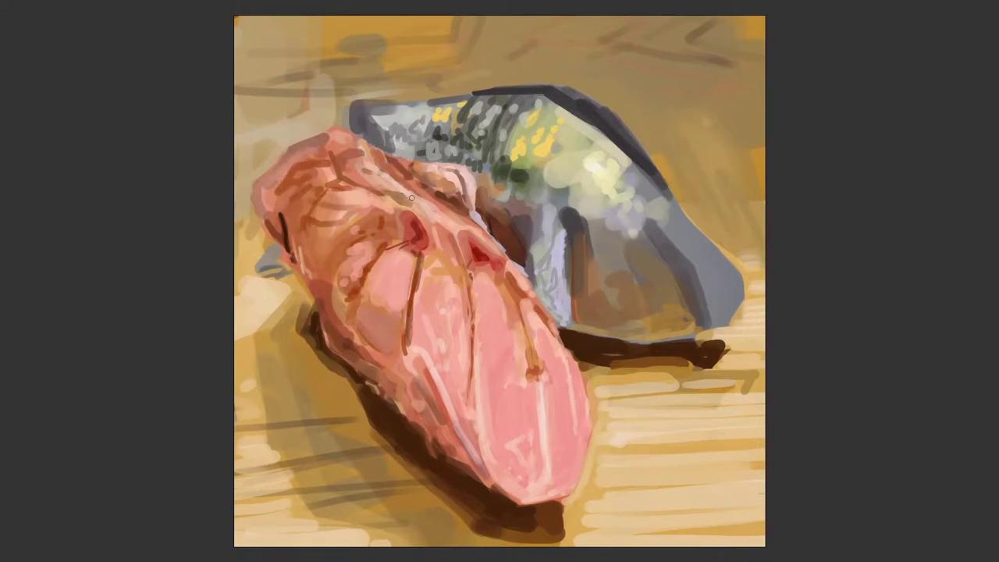
Step: Paint cream strokes in the top-left background corner
key("m")
left_click_drag(671, 86, 761, 133)
key("m")
left_click_drag(310, 19, 256, 83)
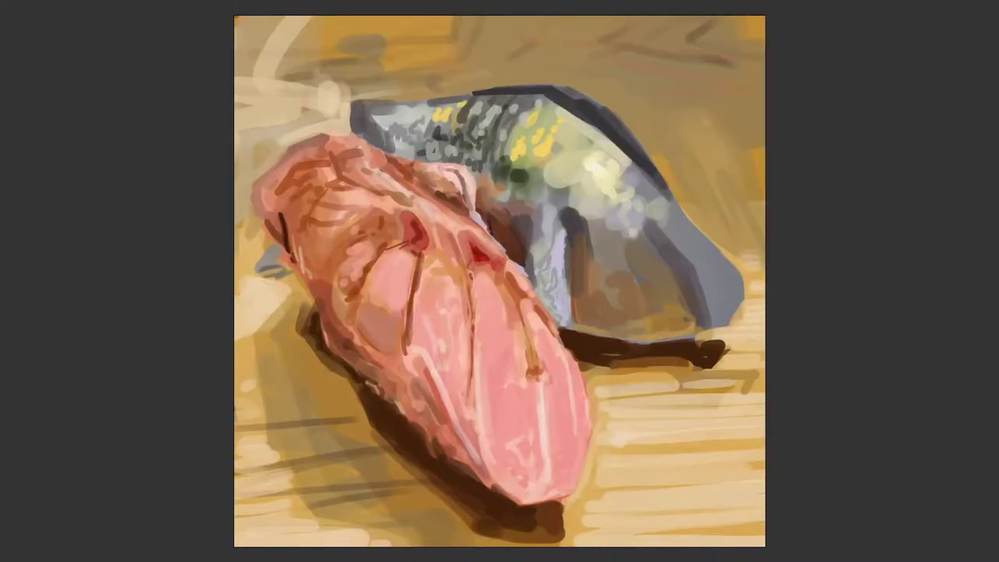